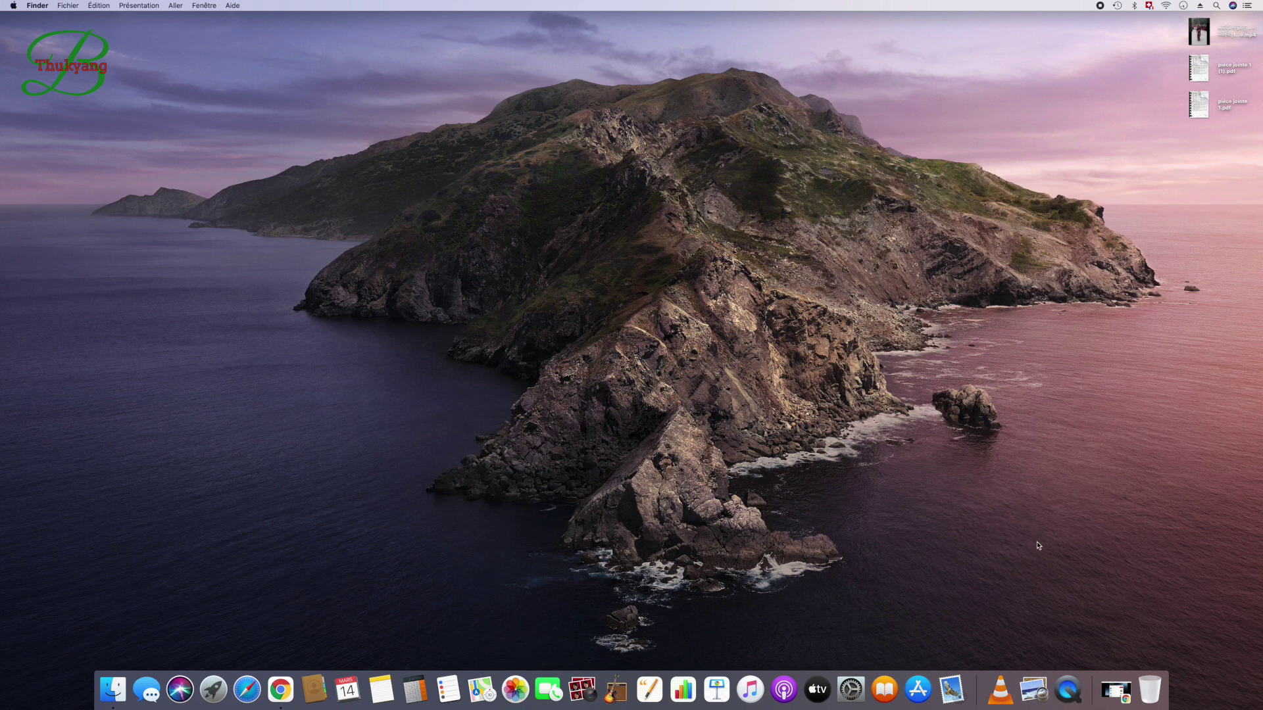
# - Bring back the Chrome window, open the "Download CleanMyMac for Mac" search result and follow its download link
pyautogui.click(1111, 679)
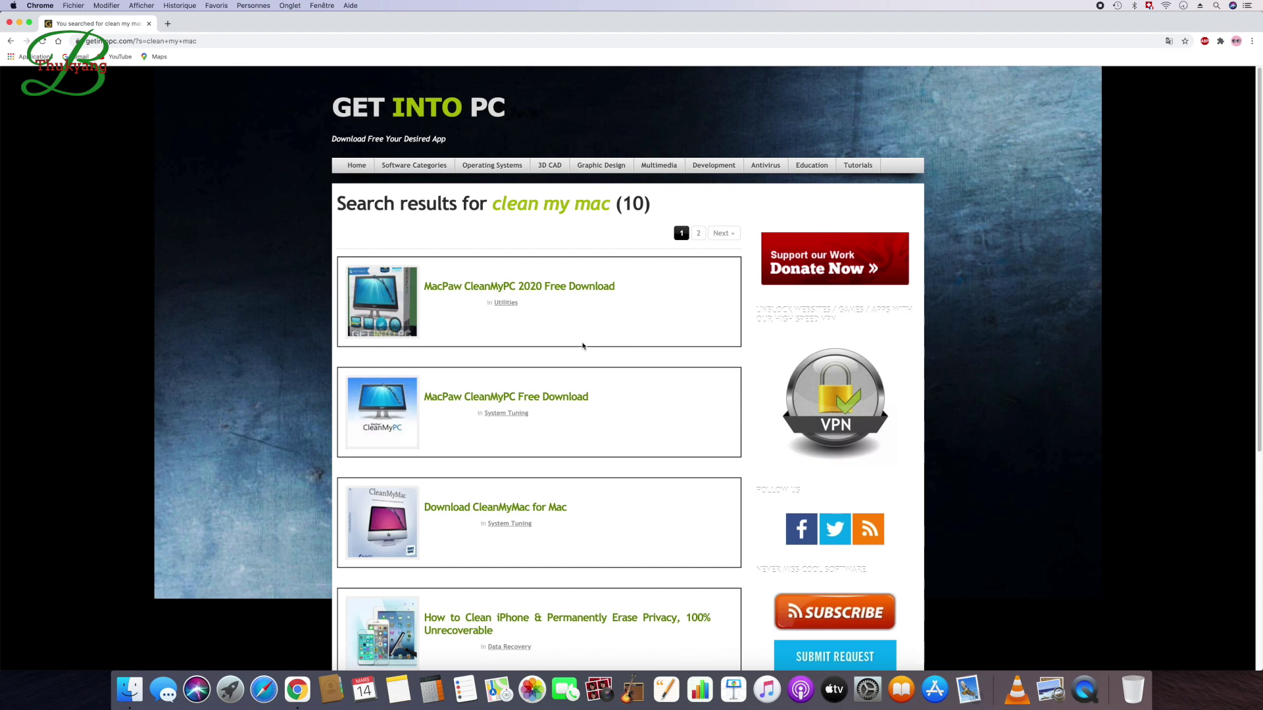
pyautogui.scroll(-3, 586, 345)
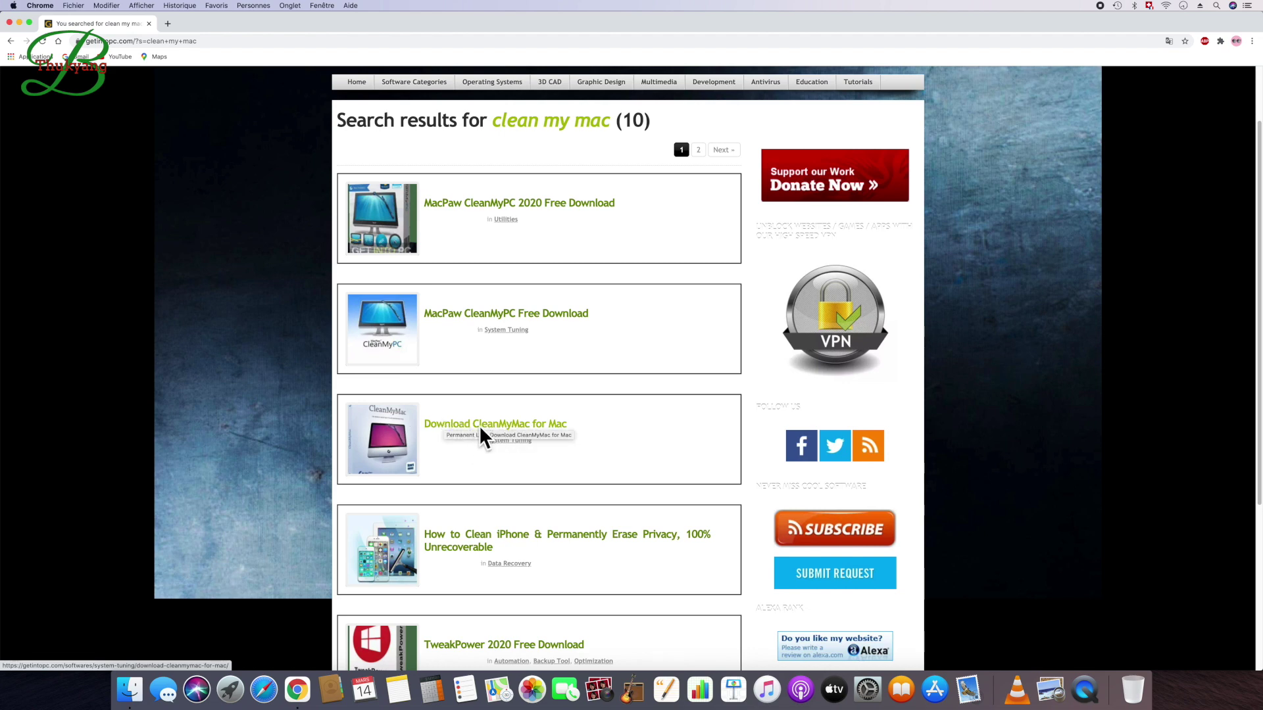
pyautogui.click(510, 427)
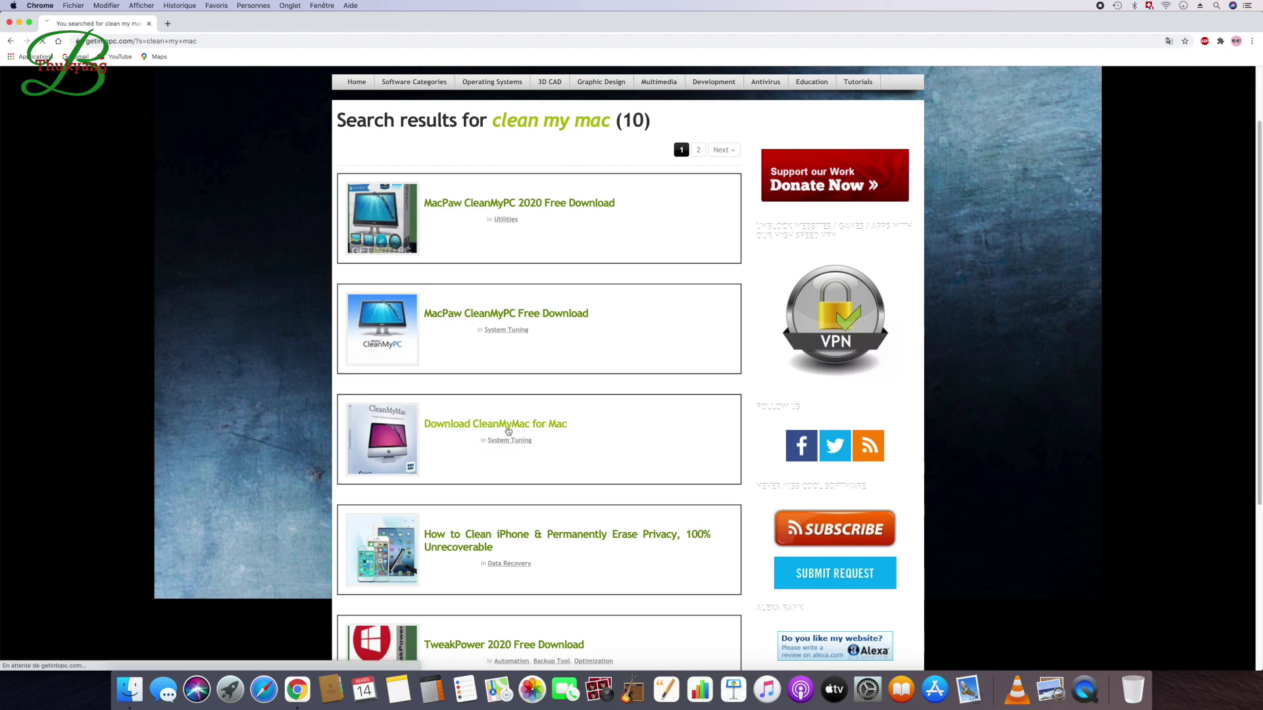
pyautogui.scroll(-3, 651, 398)
pyautogui.scroll(-15, 652, 398)
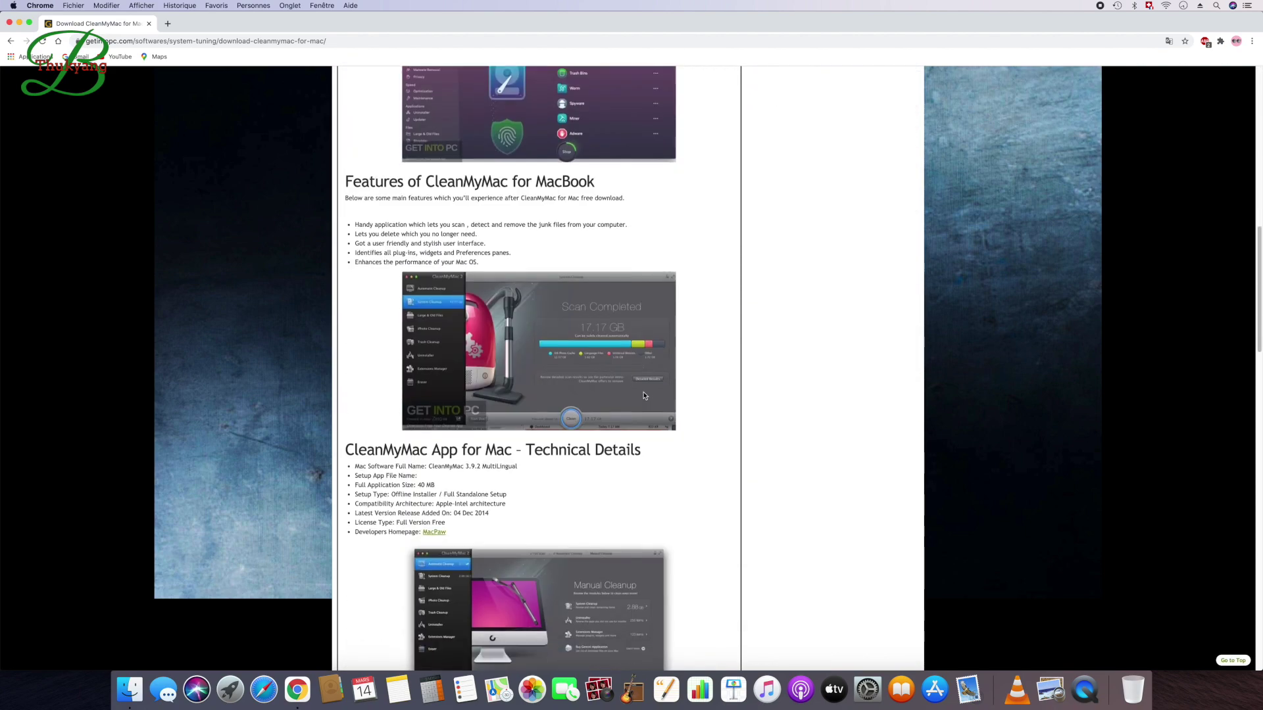
pyautogui.scroll(-7, 644, 395)
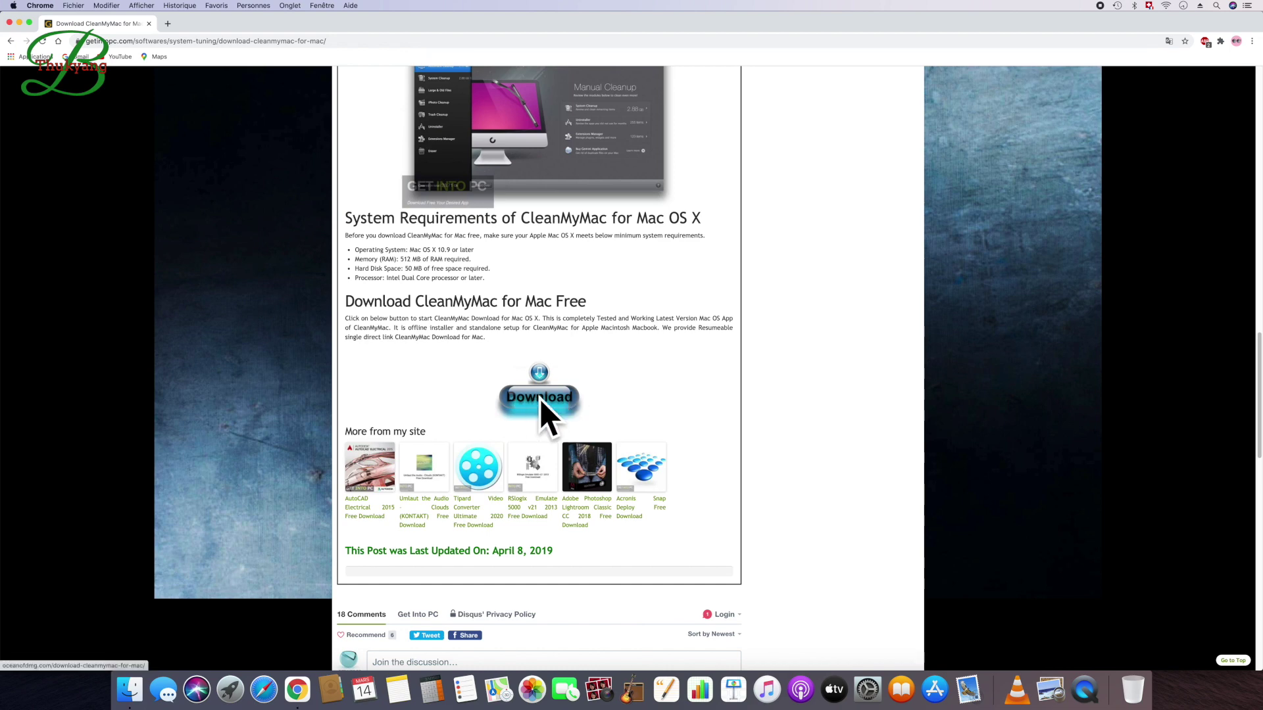
pyautogui.click(540, 398)
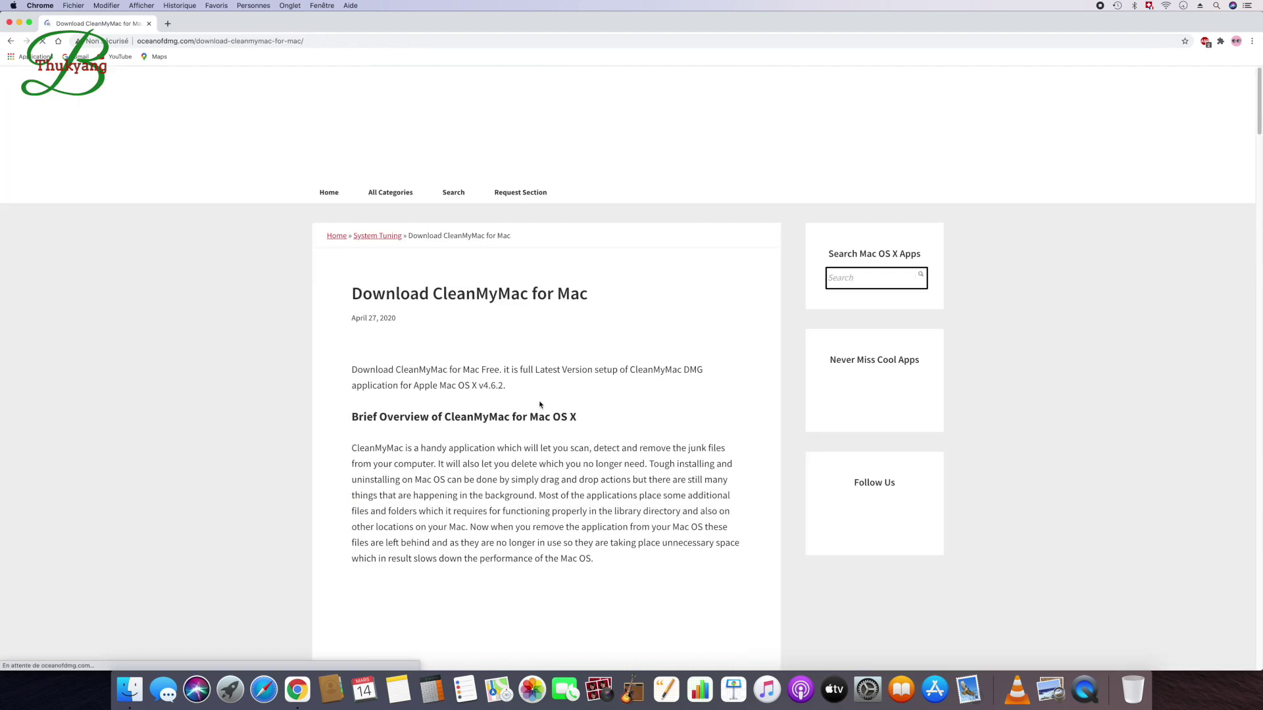
# - Download CleanMyMac for Mac from oceanofdmg.com and save the disk image in the Téléchargements folder
pyautogui.scroll(-20, 660, 419)
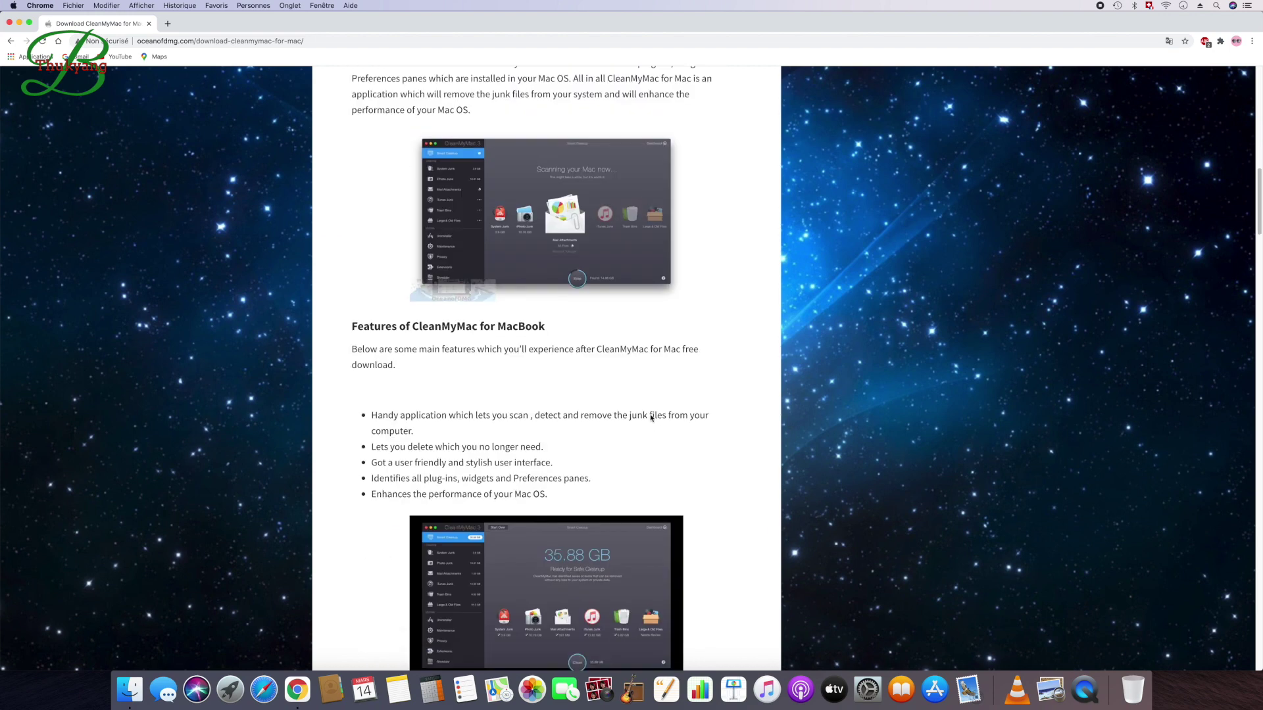
pyautogui.scroll(-10, 650, 418)
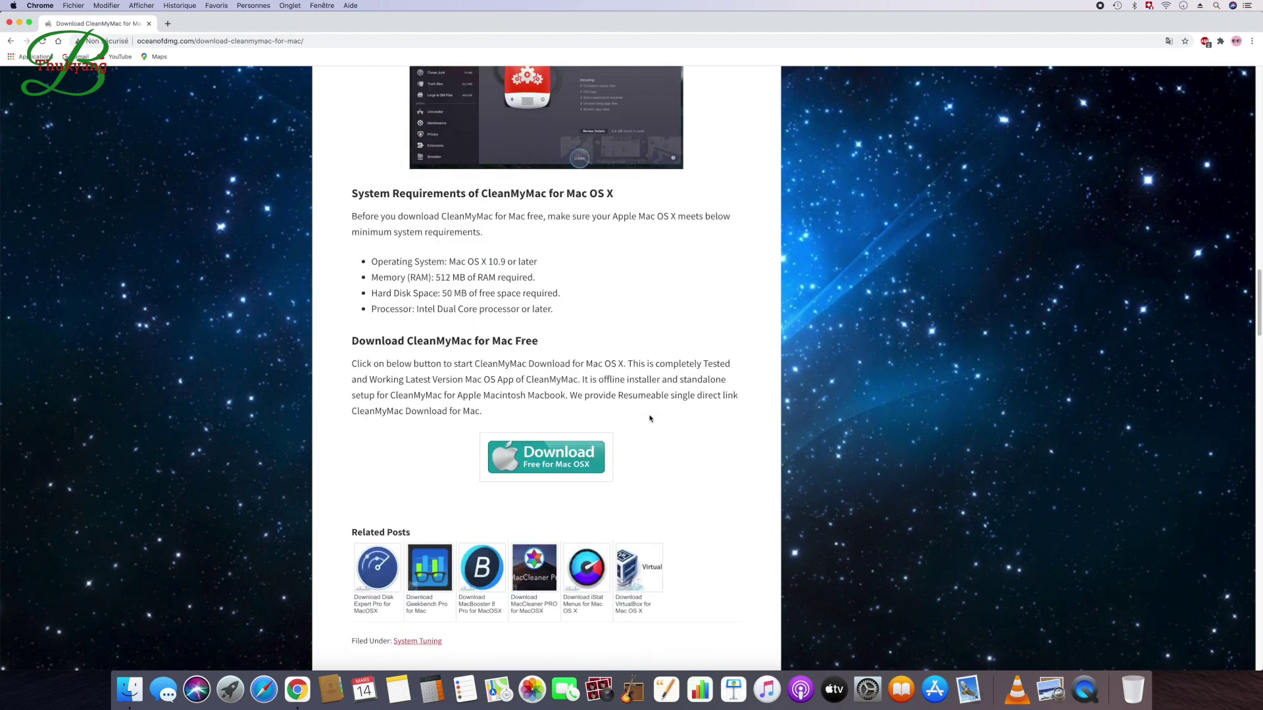
pyautogui.click(561, 459)
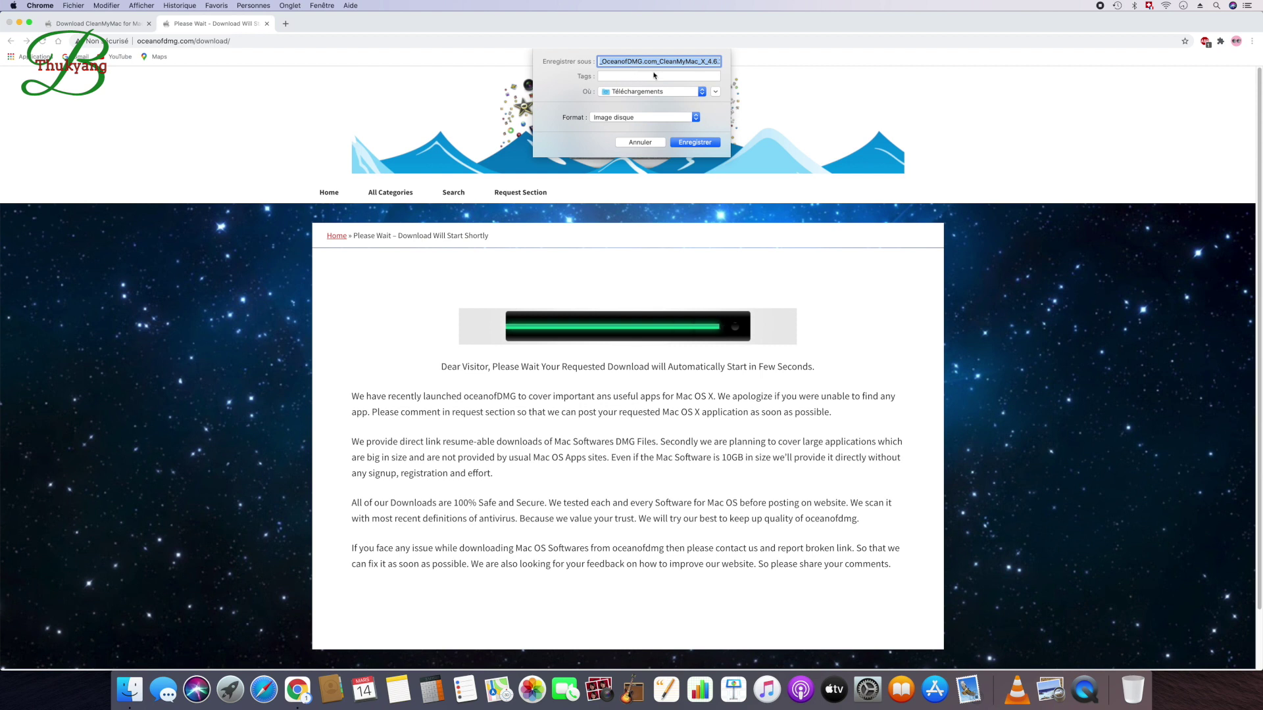
pyautogui.click(698, 96)
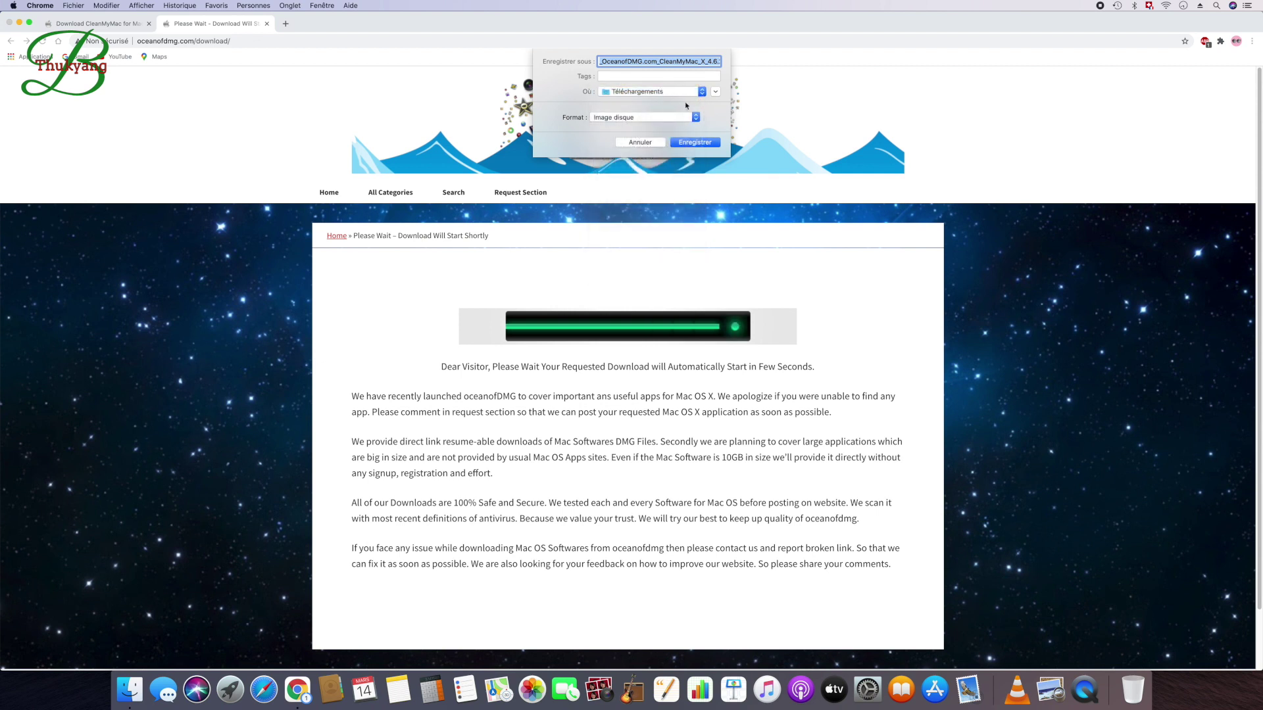
pyautogui.click(712, 143)
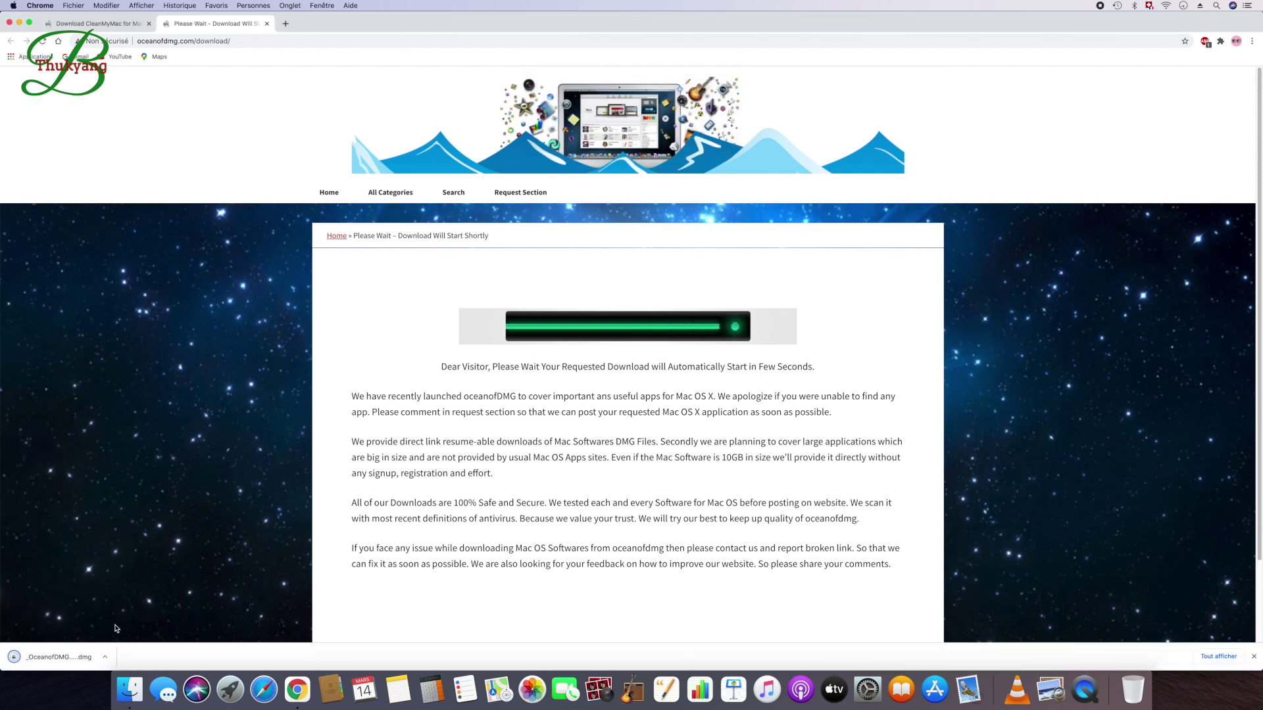
# - Open the downloaded disk image and the CleanMyMac X 4.6.2 [TNT].dmg in Manual Install, and copy CleanMyMac X.app to Applications
pyautogui.click(52, 658)
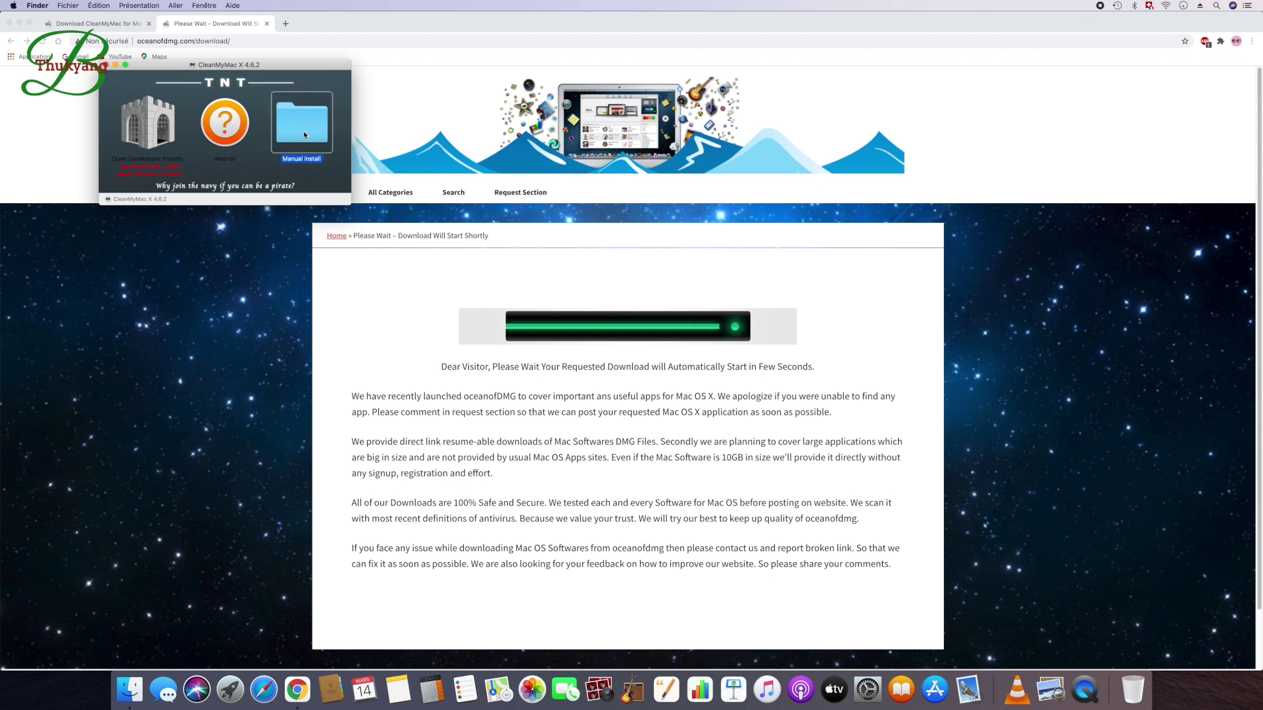
pyautogui.doubleClick(304, 133)
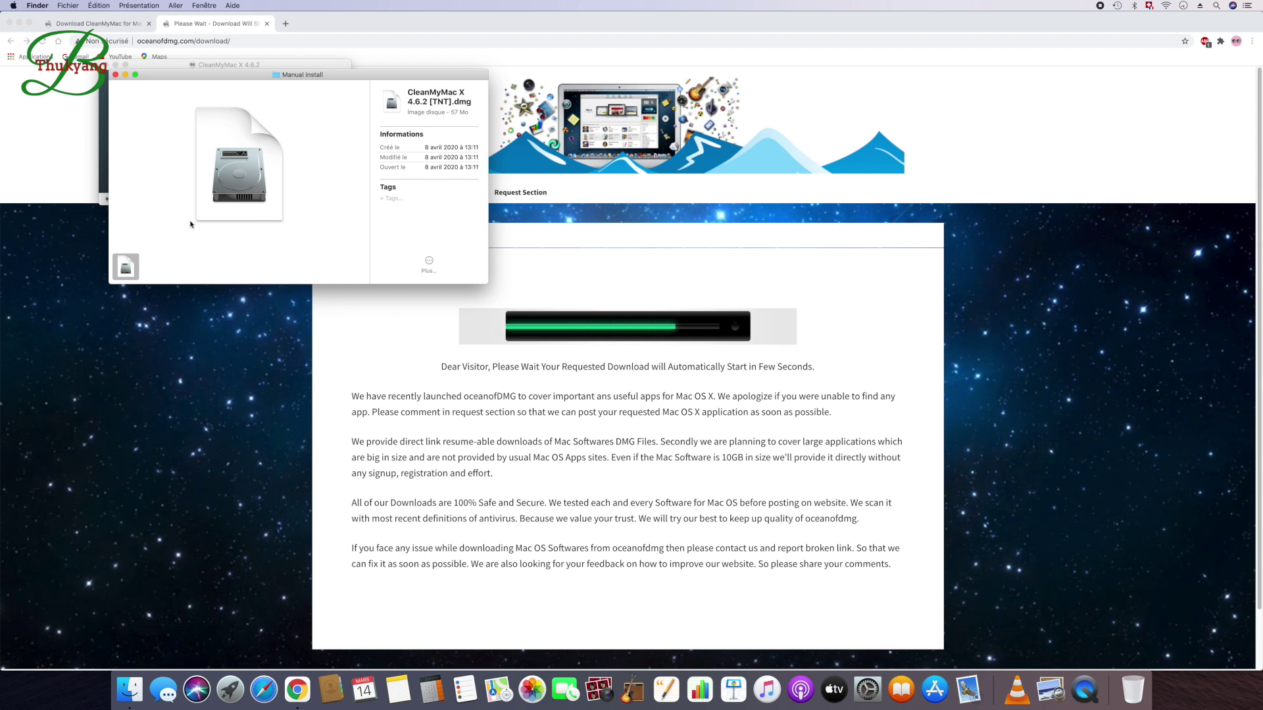
pyautogui.doubleClick(227, 182)
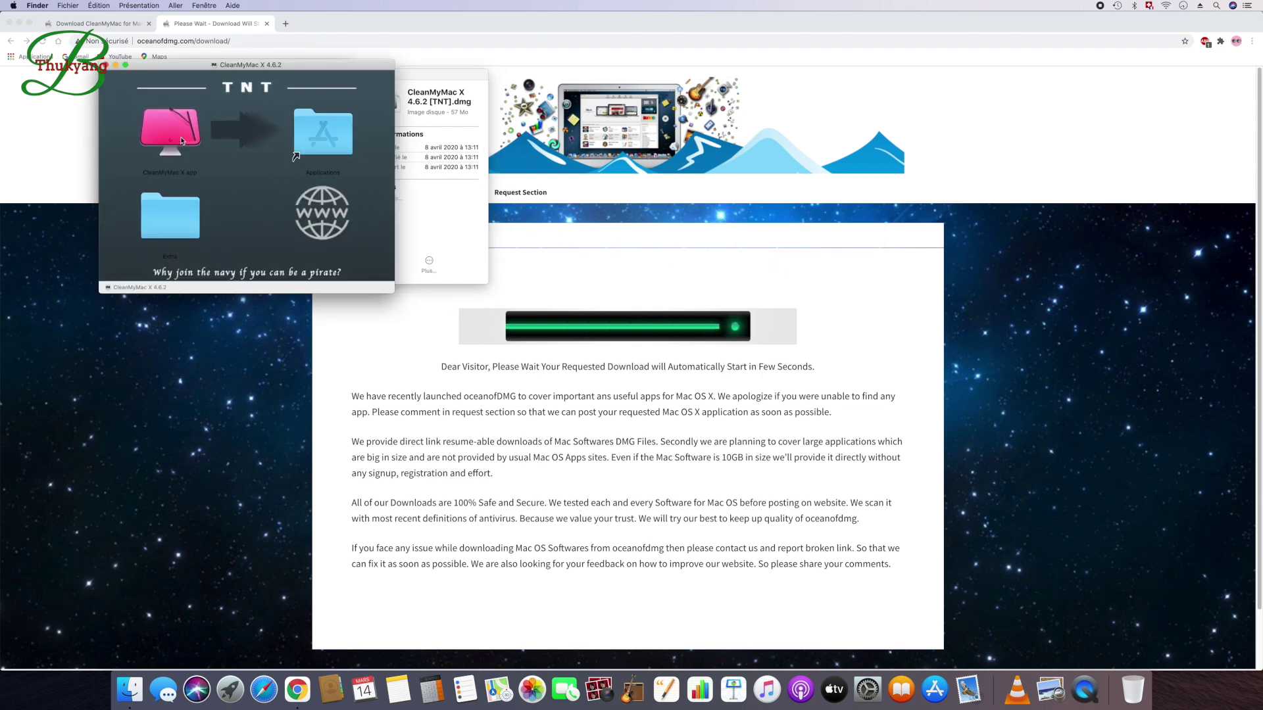
pyautogui.moveTo(173, 136); pyautogui.dragTo(310, 146)
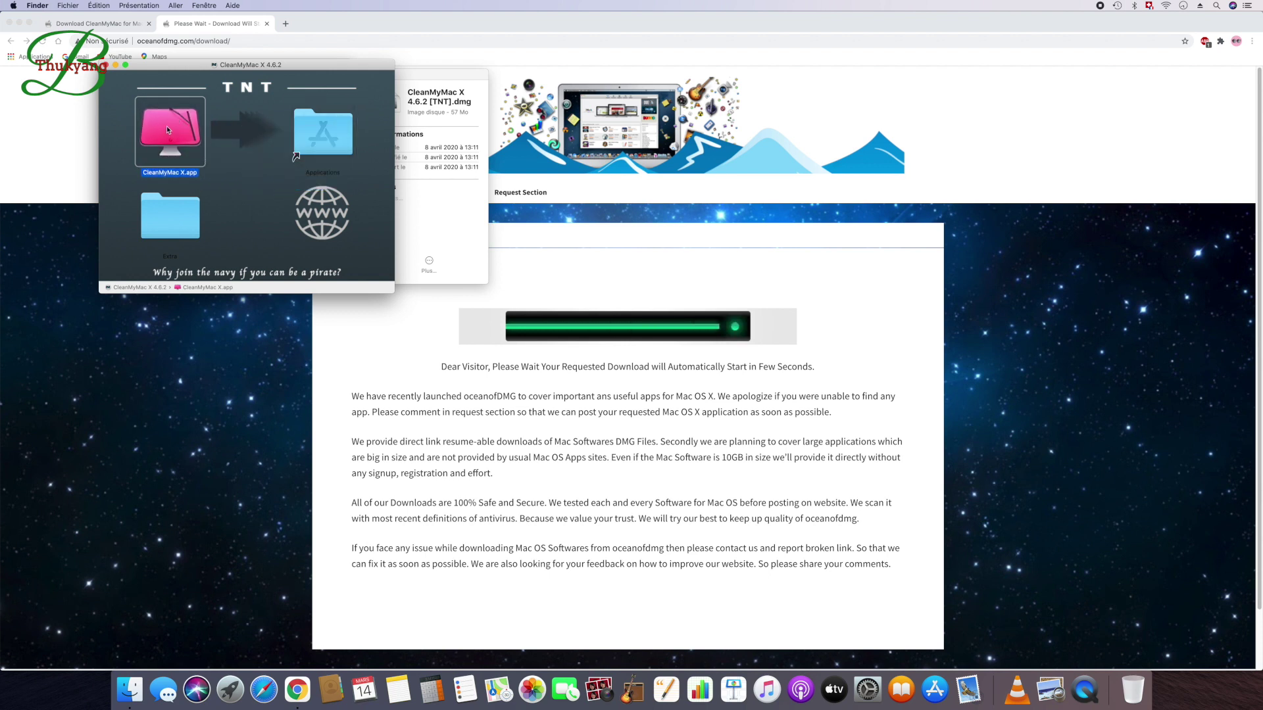
pyautogui.moveTo(167, 125); pyautogui.dragTo(321, 134)
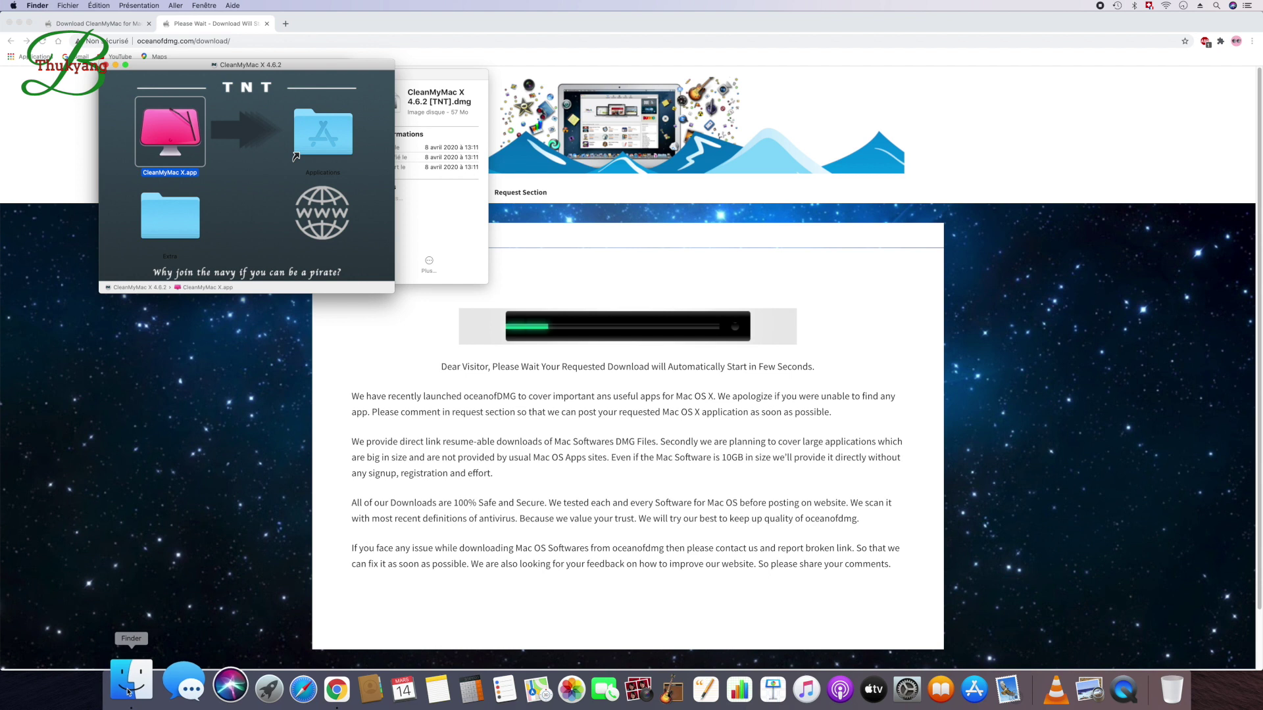
# - Close the Manual Install folder and the CleanMyMac X 4.6.2 disk image windows
pyautogui.click(438, 217)
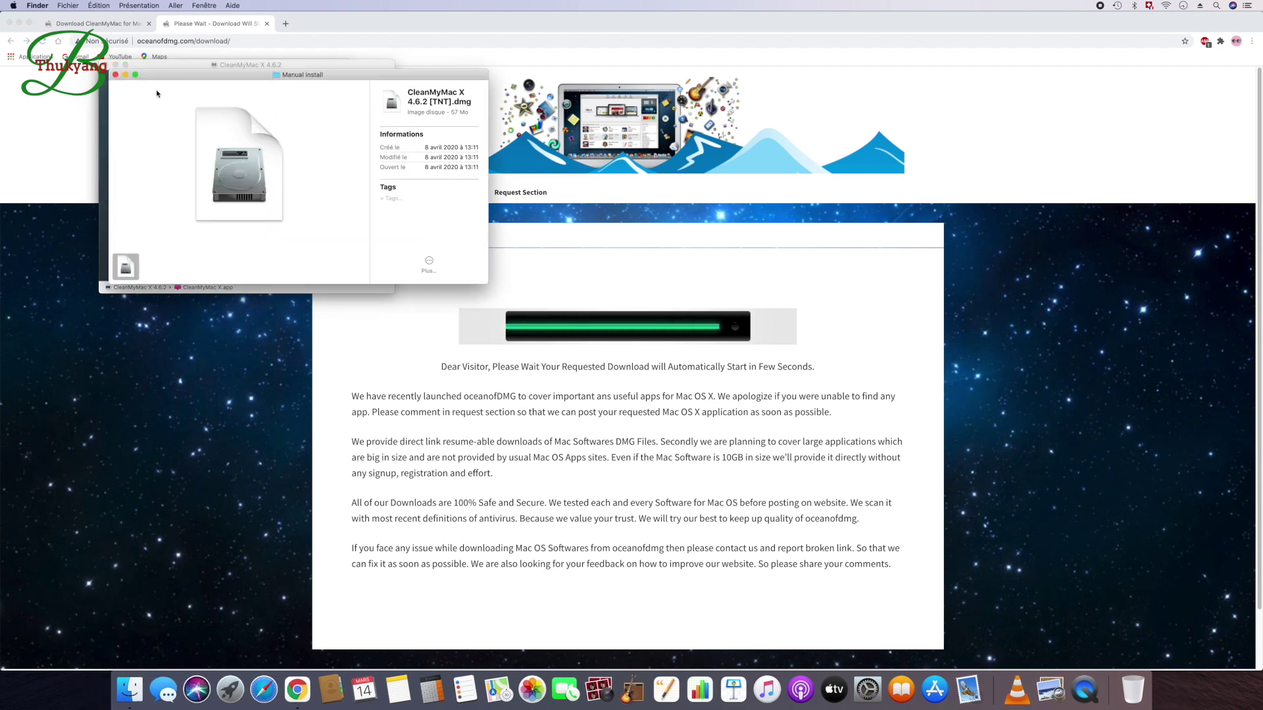
pyautogui.click(111, 71)
pyautogui.click(110, 72)
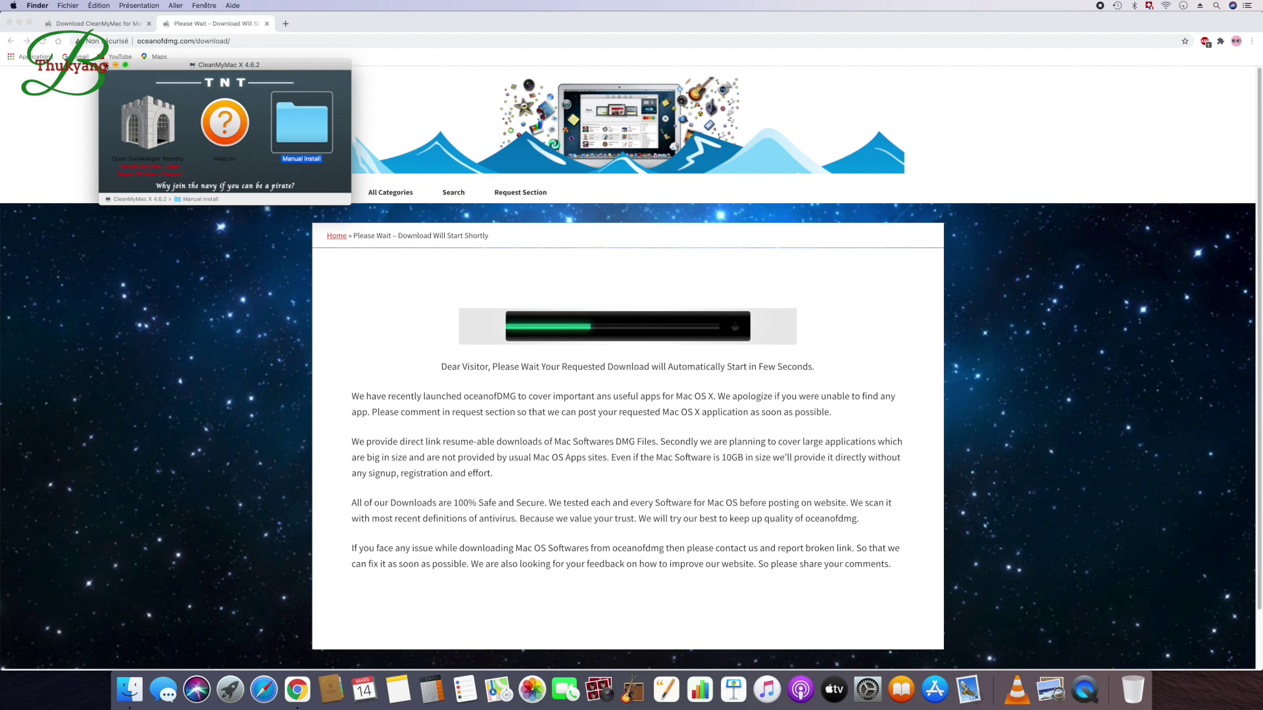
pyautogui.click(103, 63)
# - Add CleanMyMac X from the Applications folder in Finder to the Dock
pyautogui.click(111, 686)
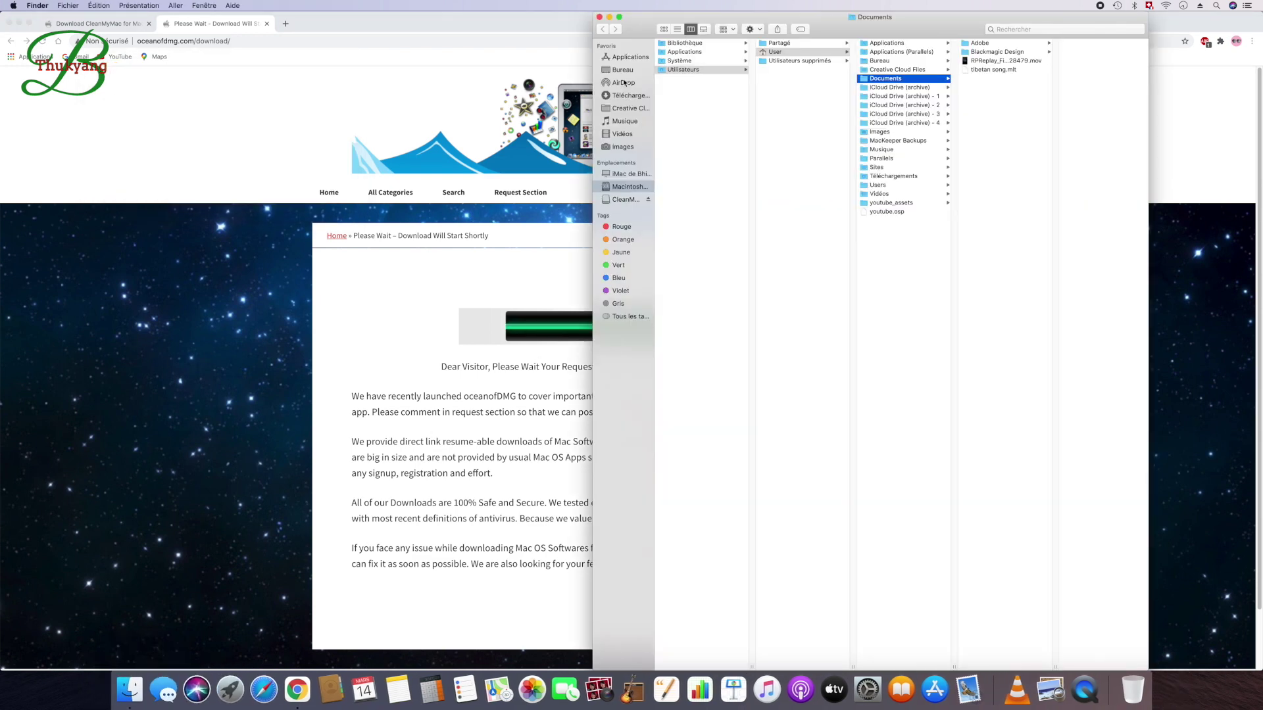
pyautogui.click(642, 58)
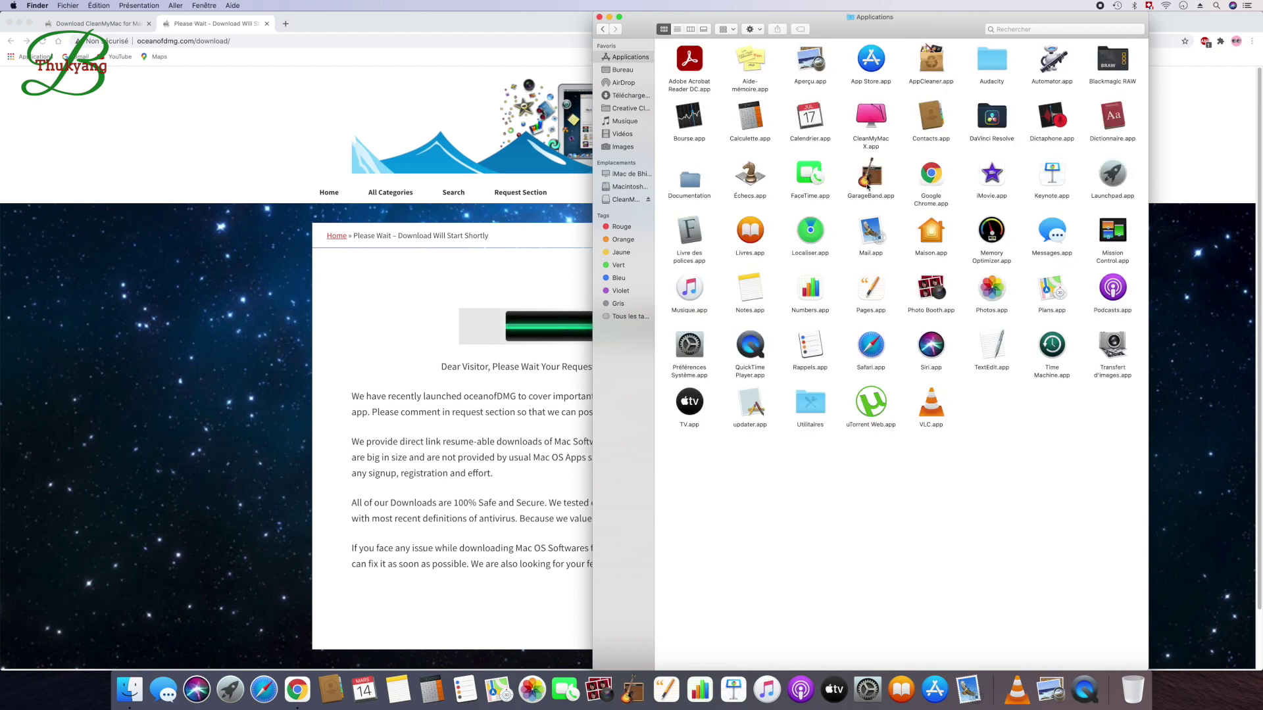
pyautogui.moveTo(869, 115); pyautogui.dragTo(645, 689)
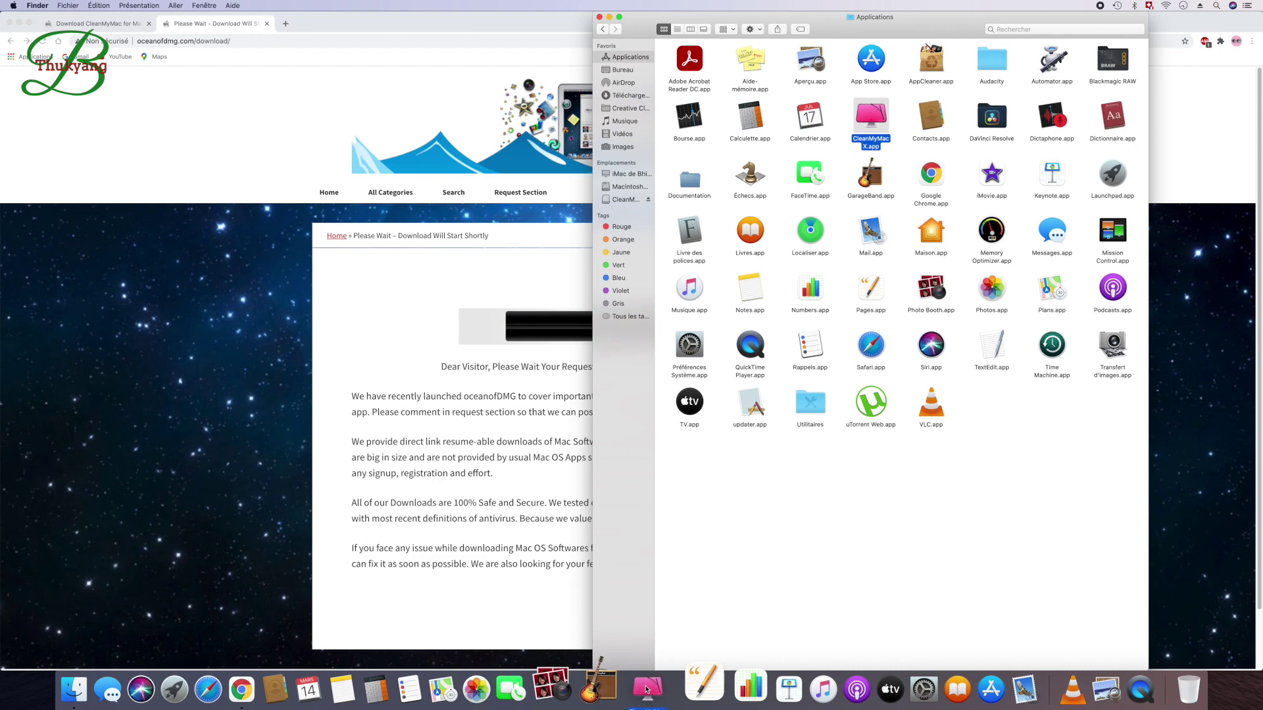
# - Close the Finder window and both remaining browser tabs
pyautogui.click(599, 18)
pyautogui.click(243, 300)
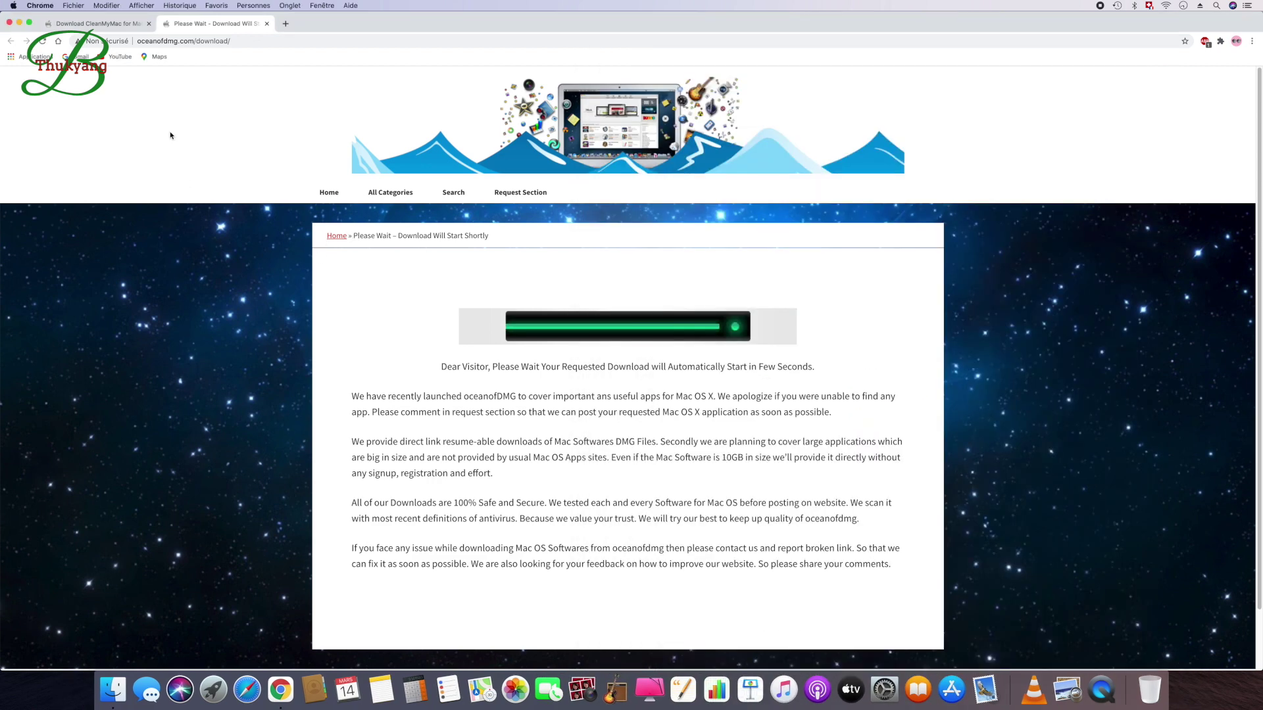
pyautogui.click(266, 24)
pyautogui.click(149, 23)
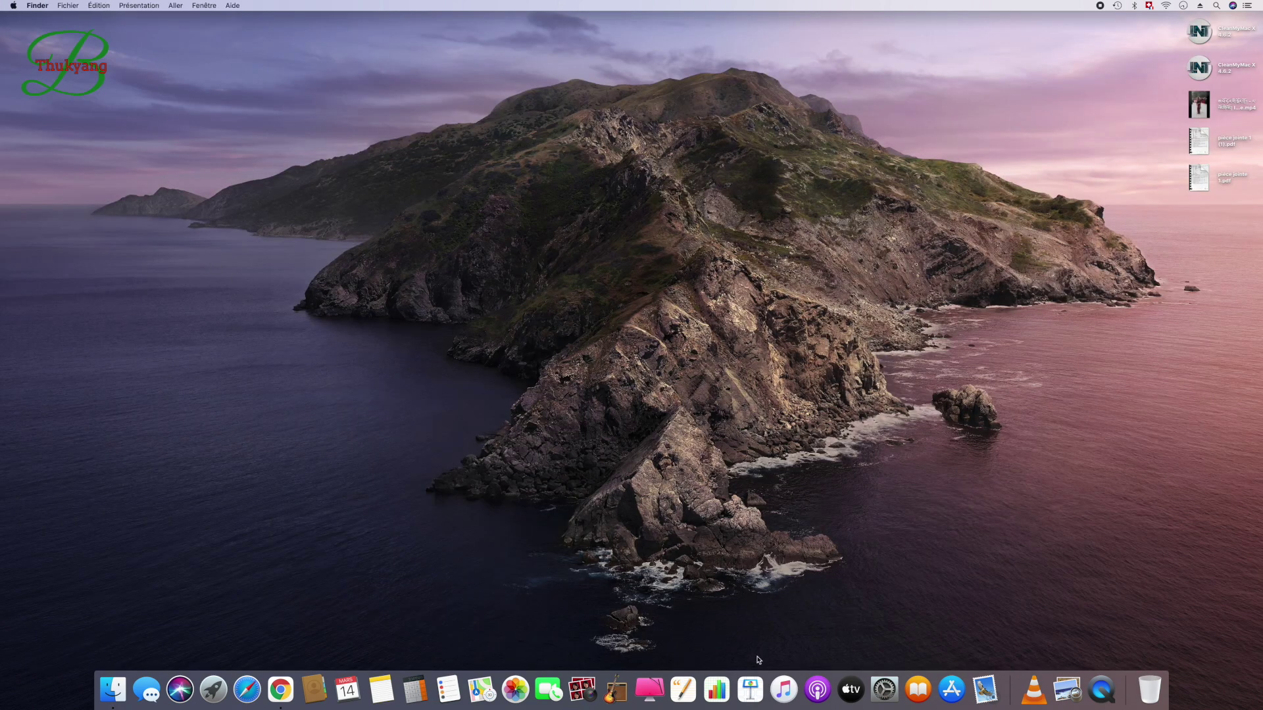
# - Launch CleanMyMac X, dismiss the block, allow it to open anyway in the Sécurité et confidentialité preferences, and close them
pyautogui.click(650, 691)
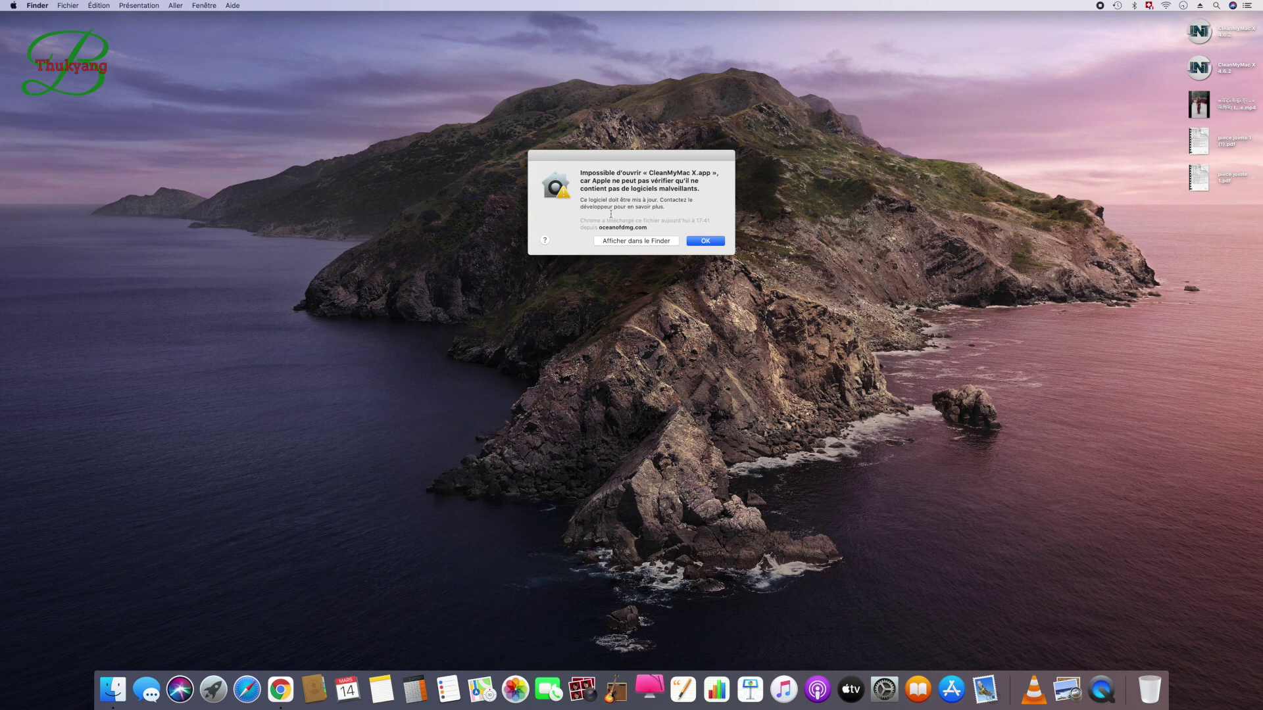
pyautogui.click(703, 243)
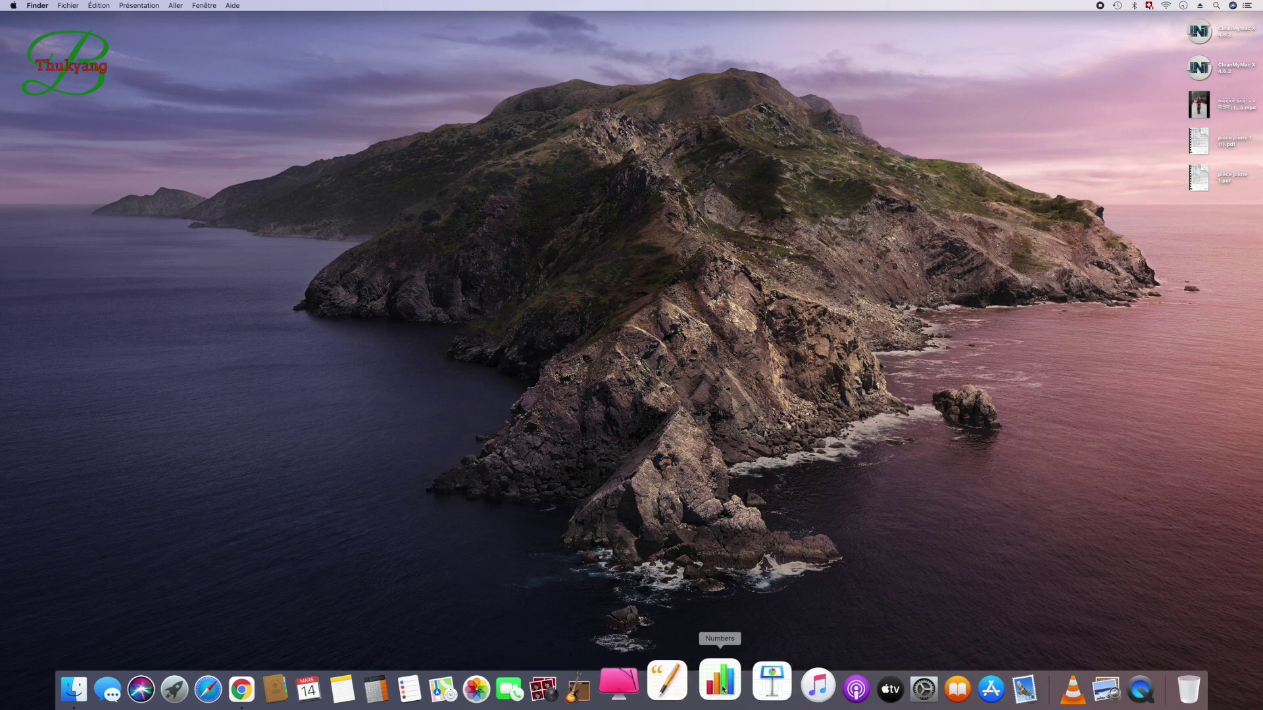
pyautogui.click(877, 687)
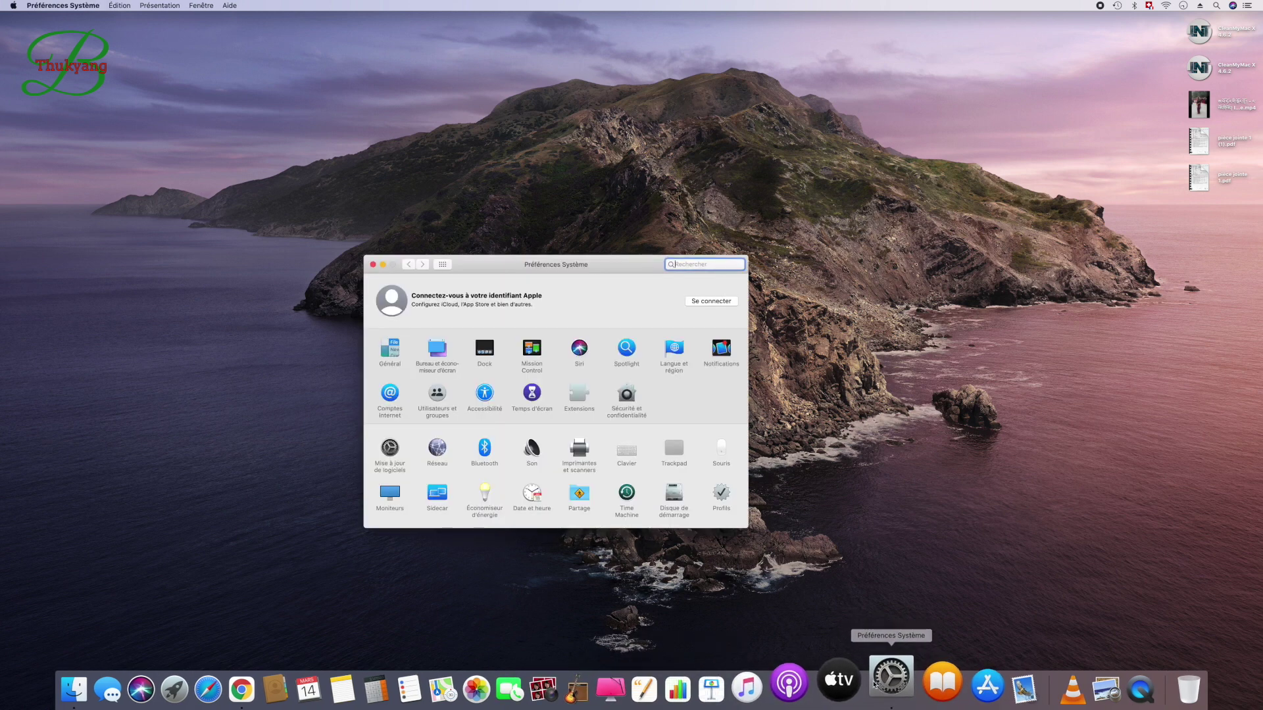
pyautogui.click(627, 395)
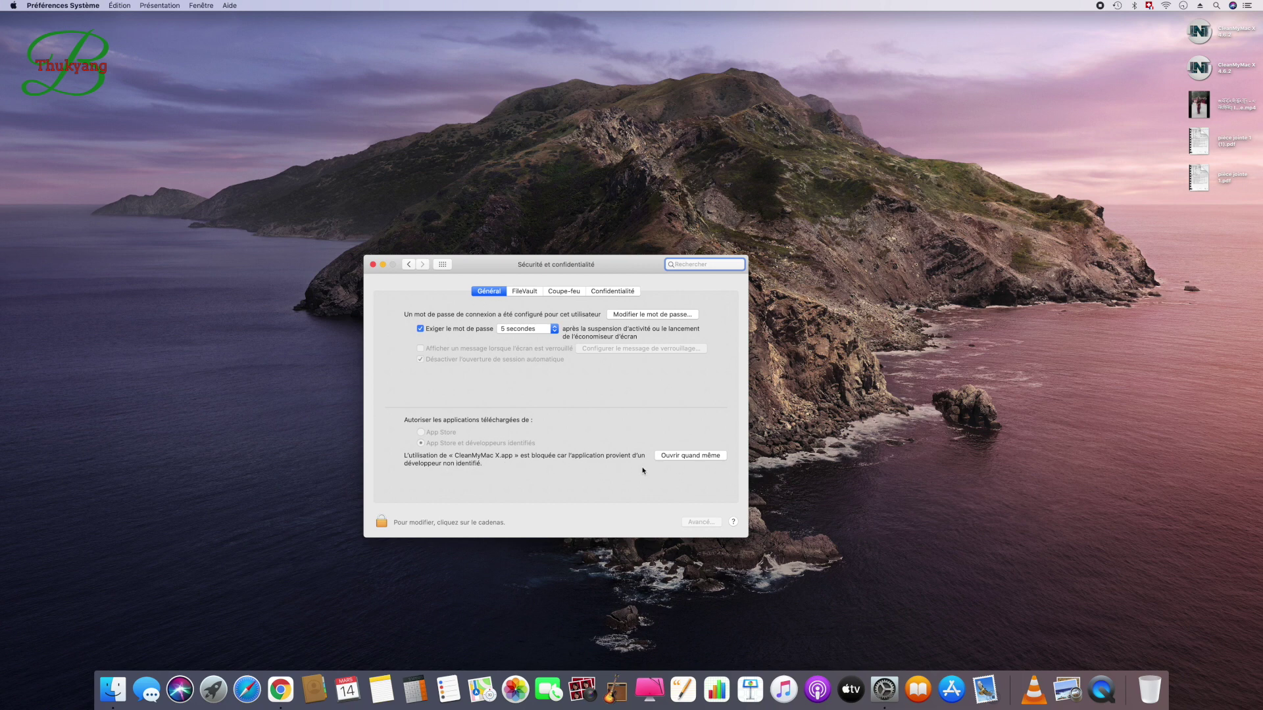
pyautogui.click(690, 455)
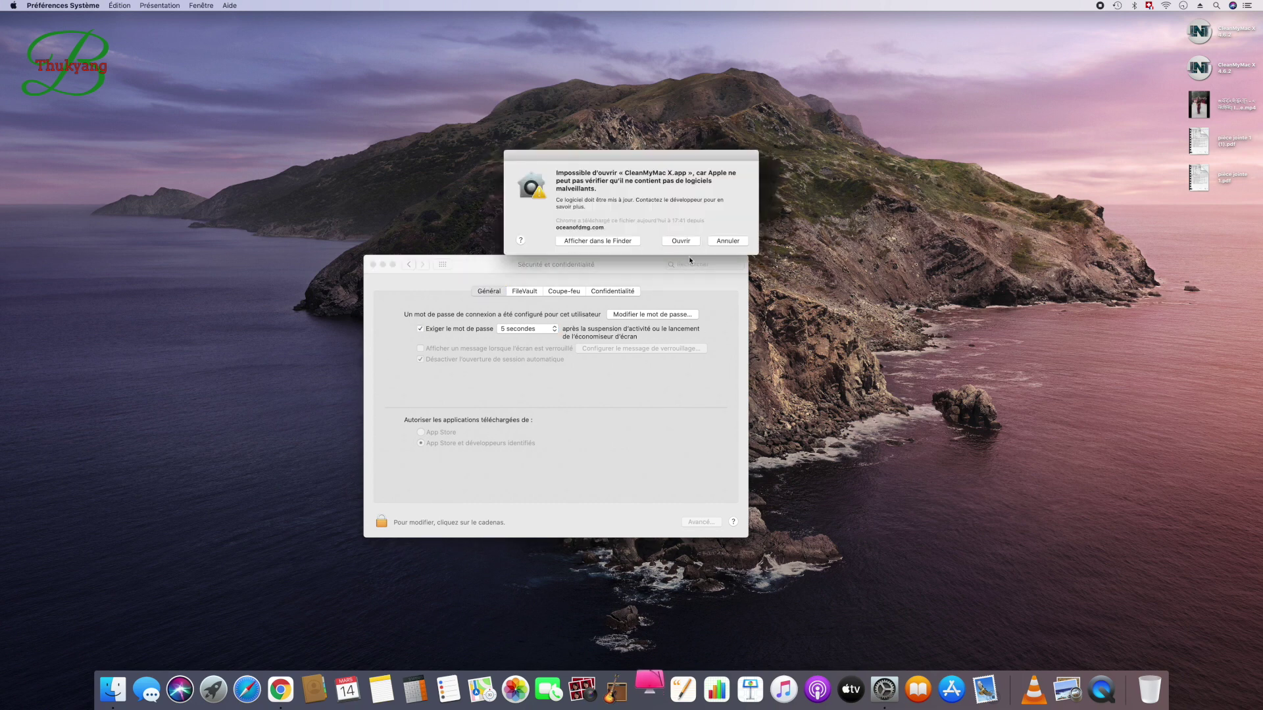
pyautogui.click(680, 240)
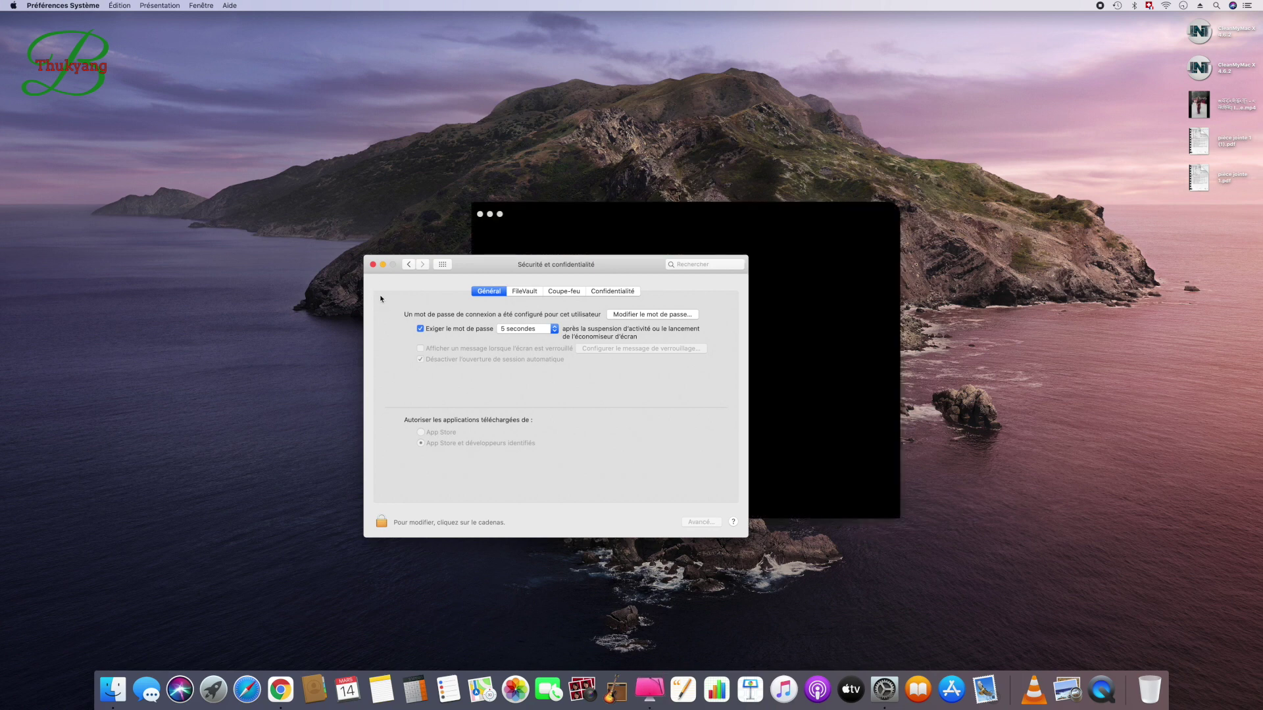
pyautogui.click(373, 264)
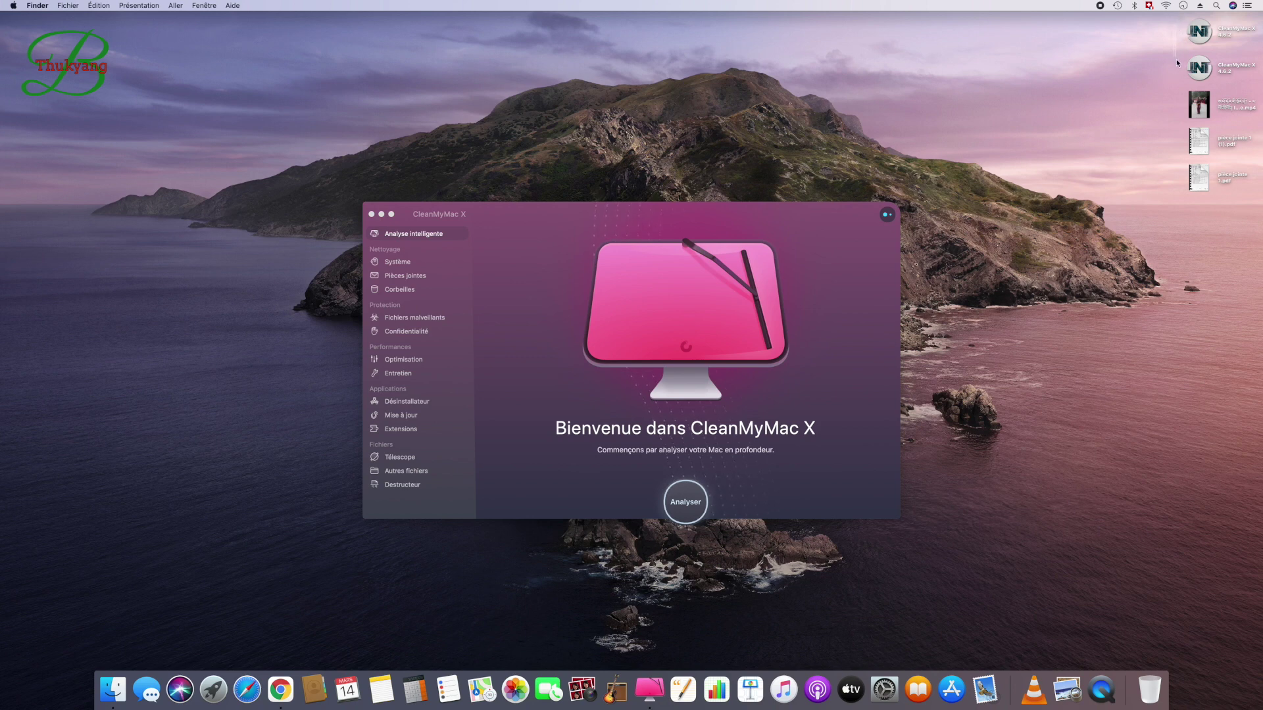
# - Eject both mounted CleanMyMac X 4.6.2 disk images from the desktop
pyautogui.moveTo(1175, 83); pyautogui.dragTo(1220, 24)
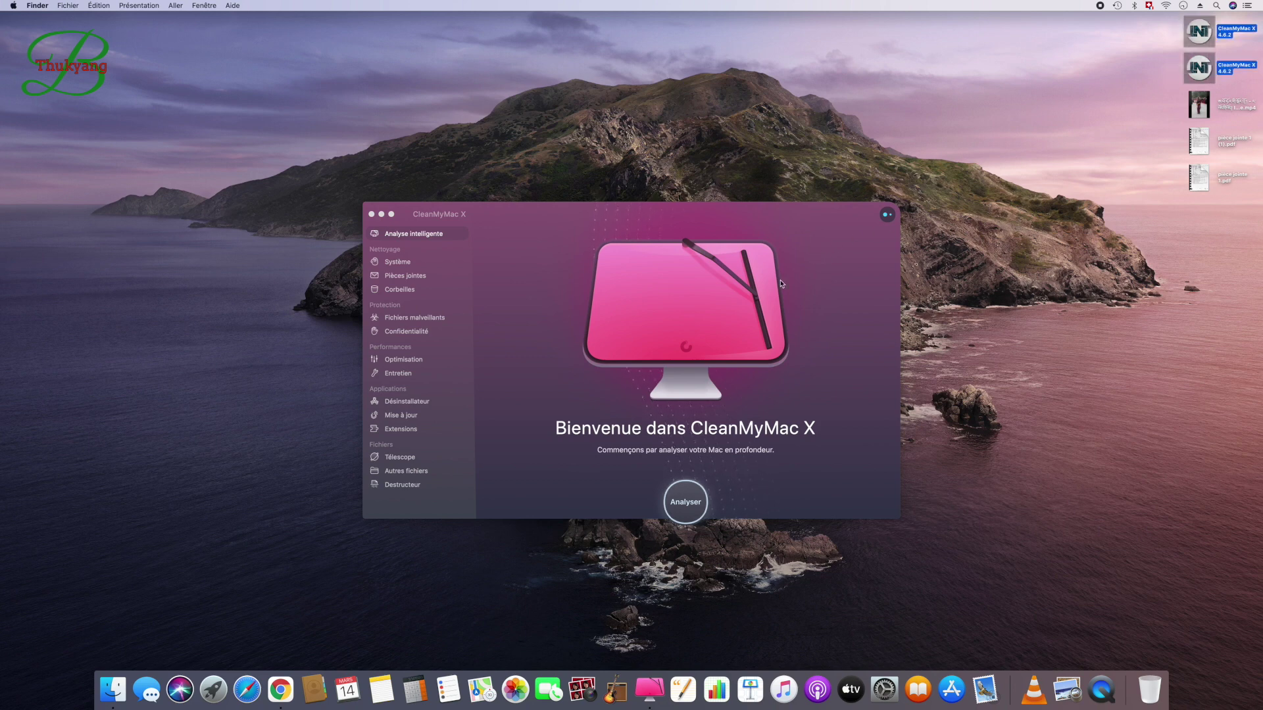
pyautogui.moveTo(1210, 73); pyautogui.dragTo(1150, 687)
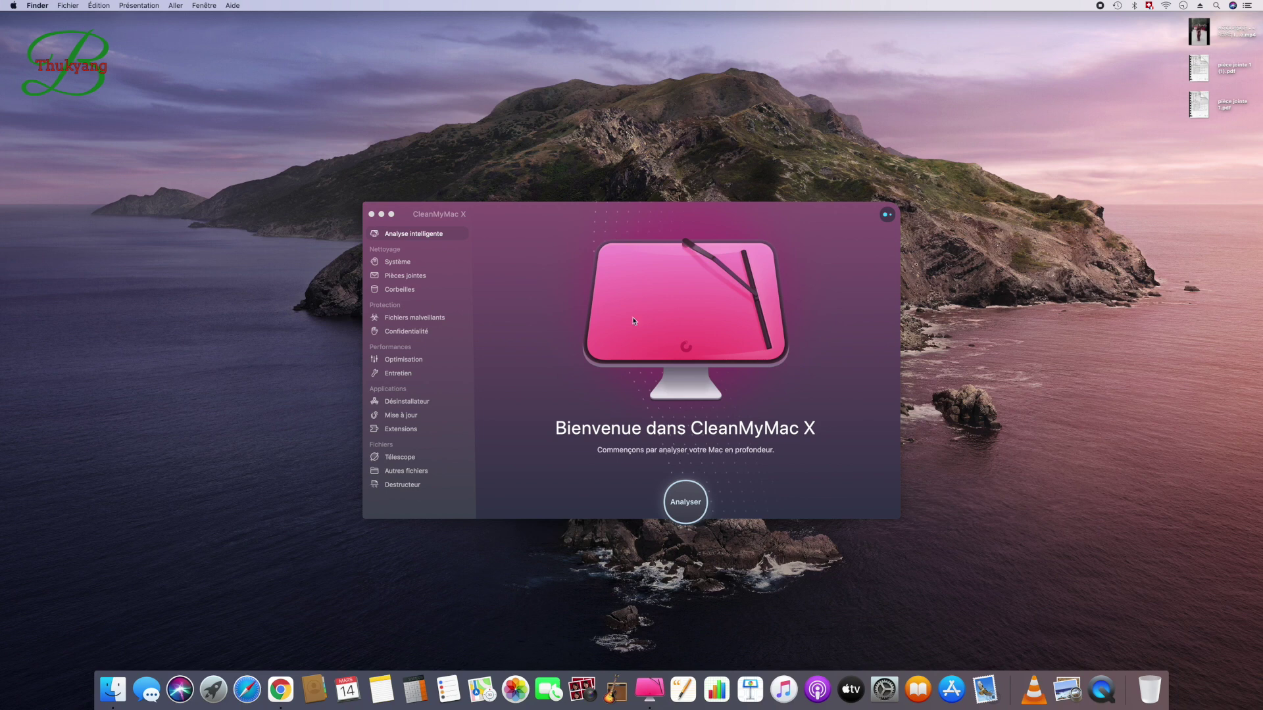
# - Run the smart scan and its recommended tasks, closing all blocking applications and entering the account password to authorize installing the utility
pyautogui.click(687, 502)
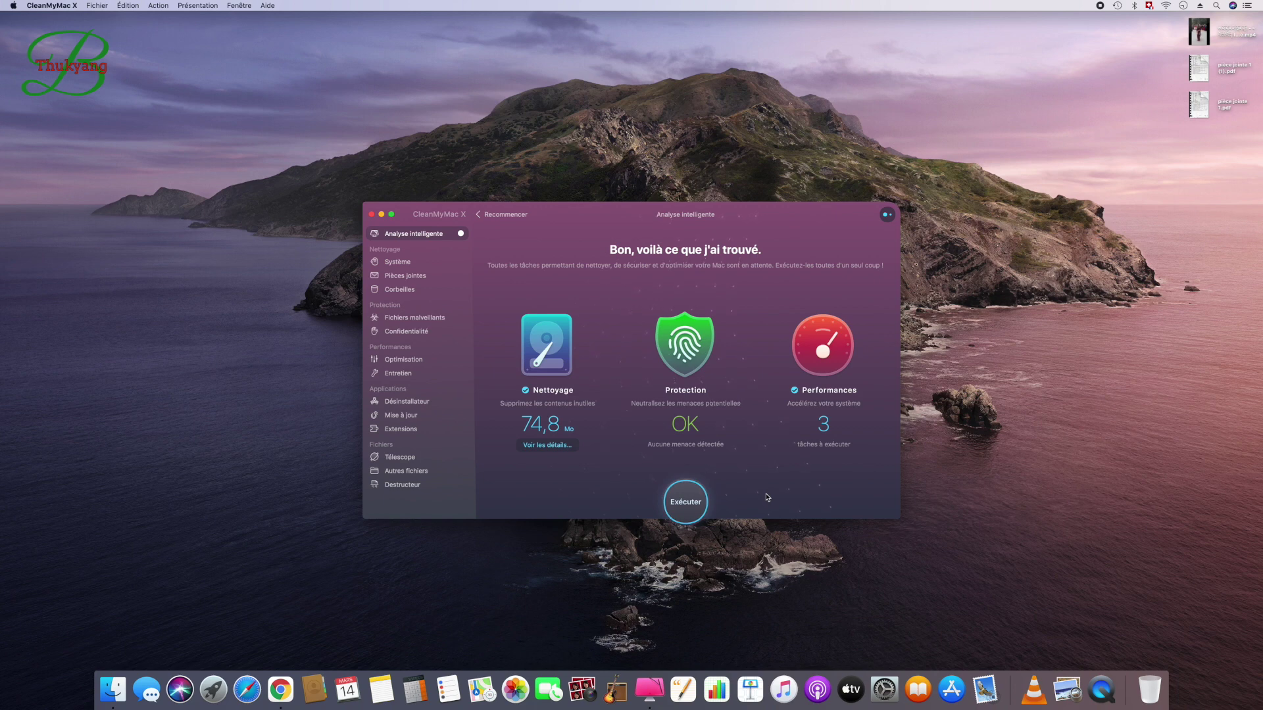
pyautogui.click(686, 503)
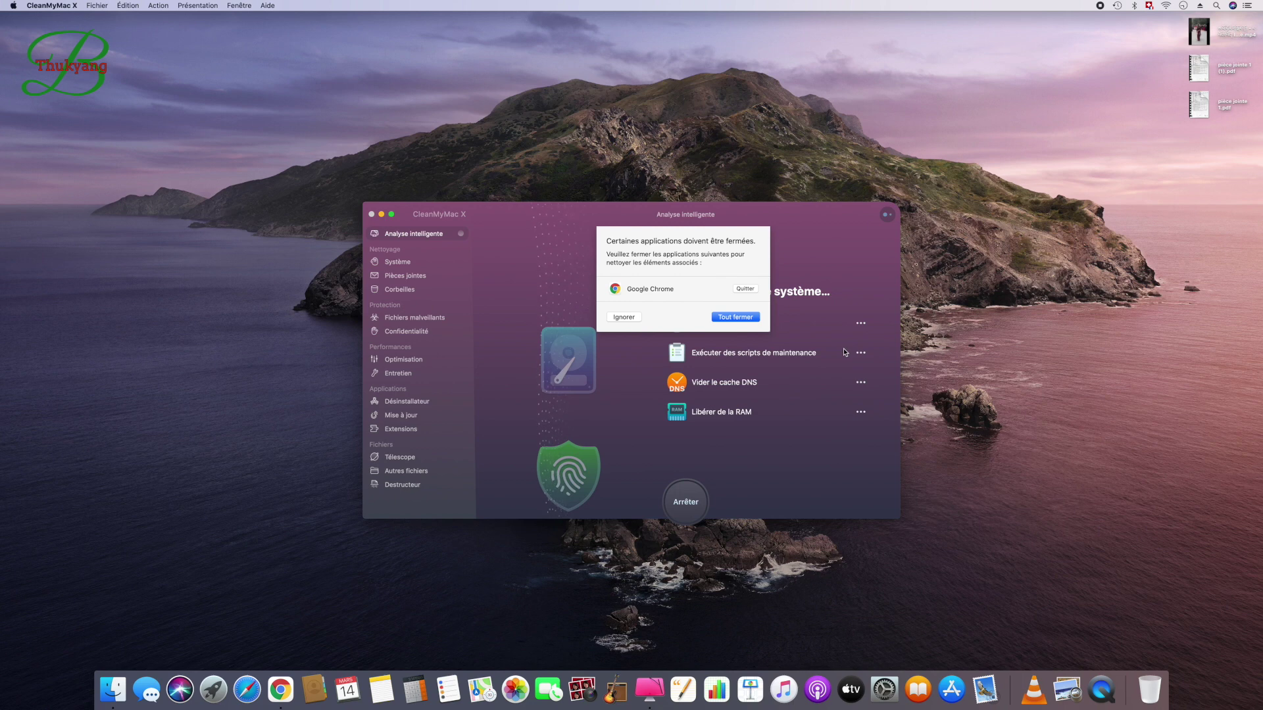
pyautogui.click(736, 318)
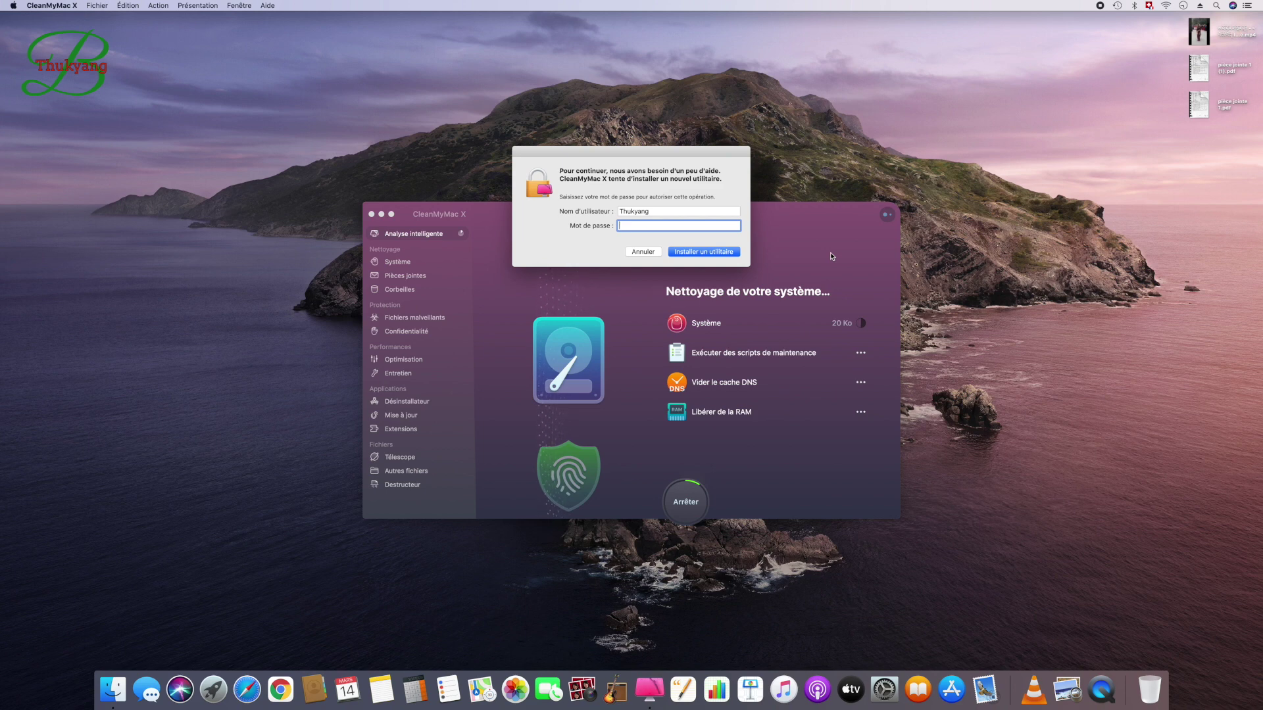
pyautogui.write('******')
pyautogui.press('Return')
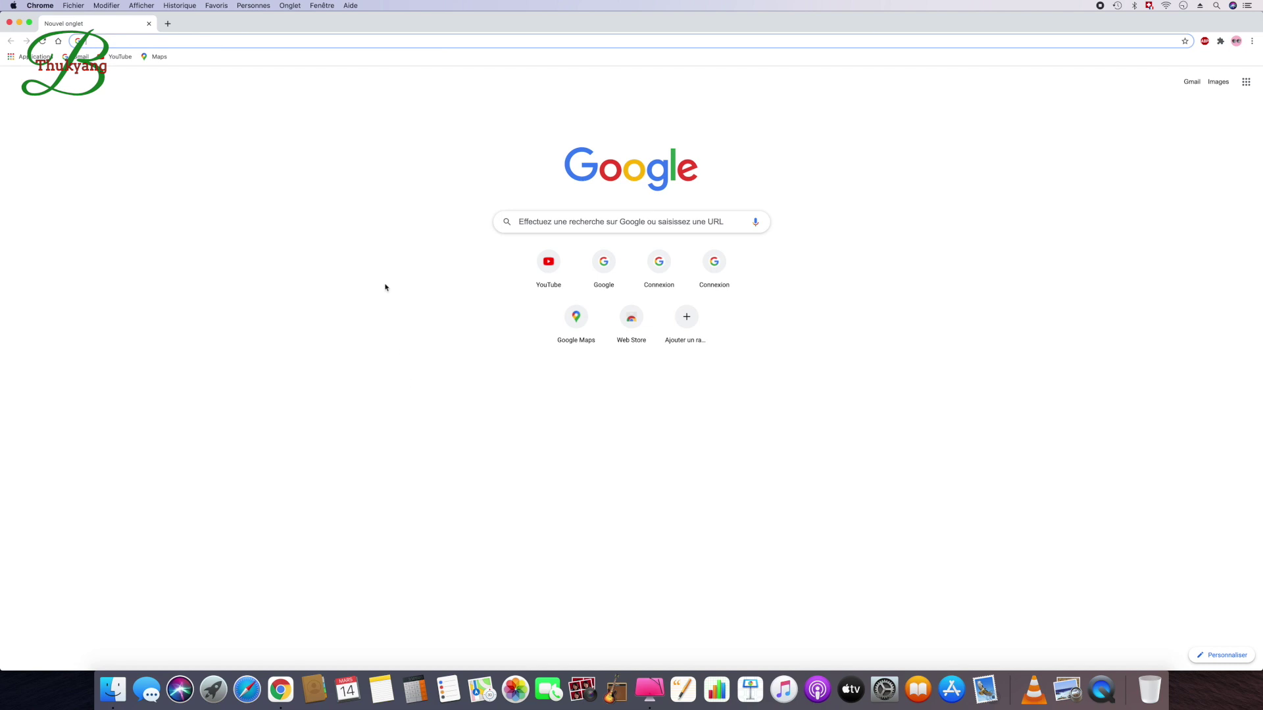
# - Close the empty Chrome tab and dismiss the list of further advice in CleanMyMac X
pyautogui.click(149, 25)
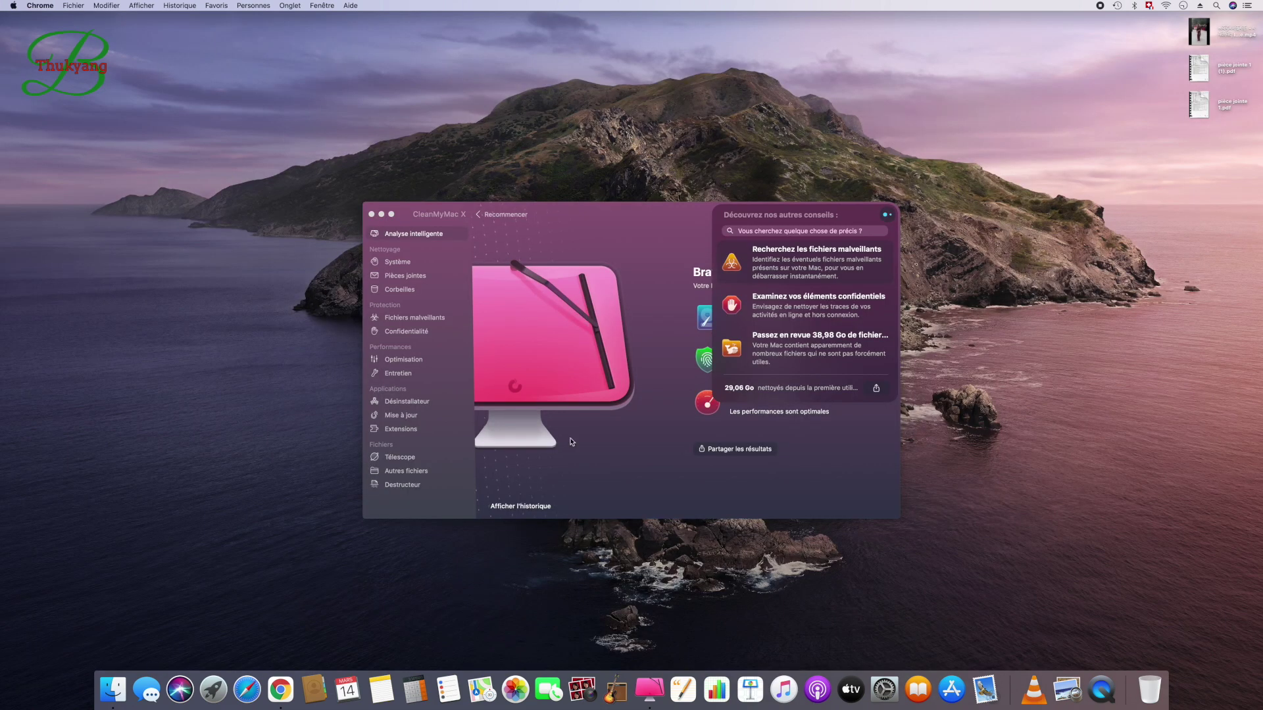
pyautogui.click(634, 436)
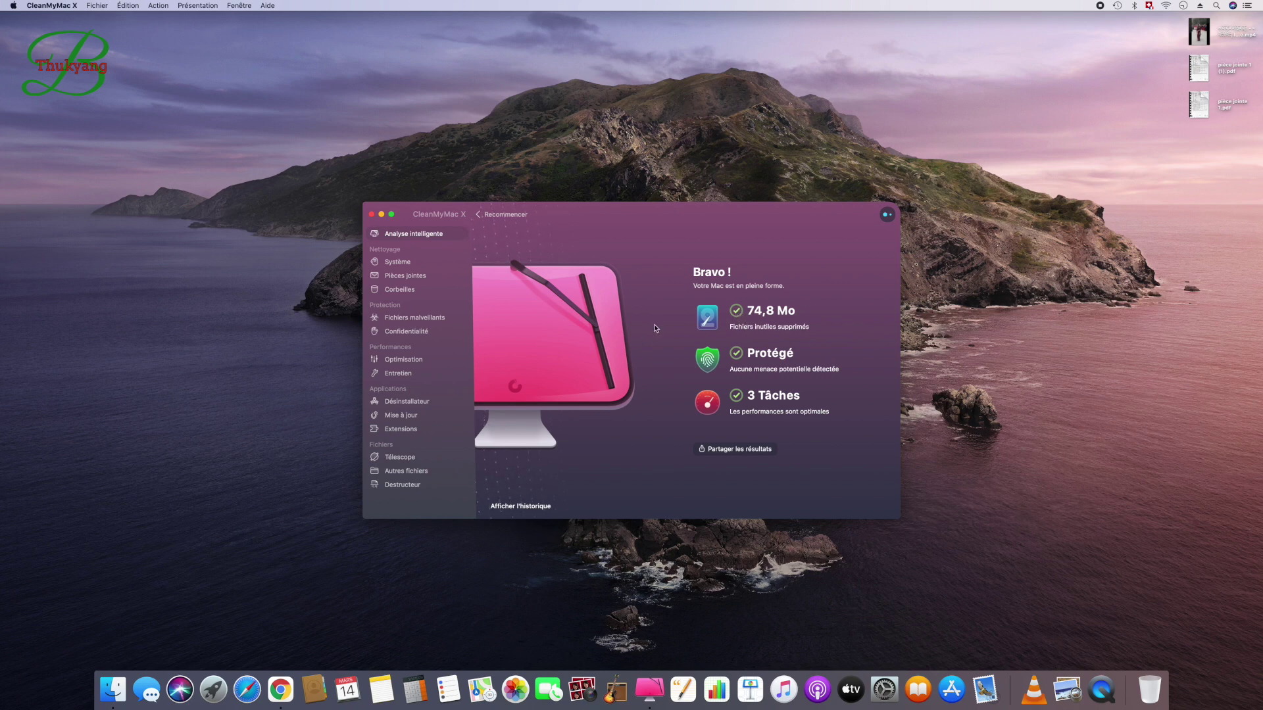
# - View the Système, Pièces jointes and Corbeilles modules, and run a scan in Fichiers malveillants
pyautogui.click(393, 262)
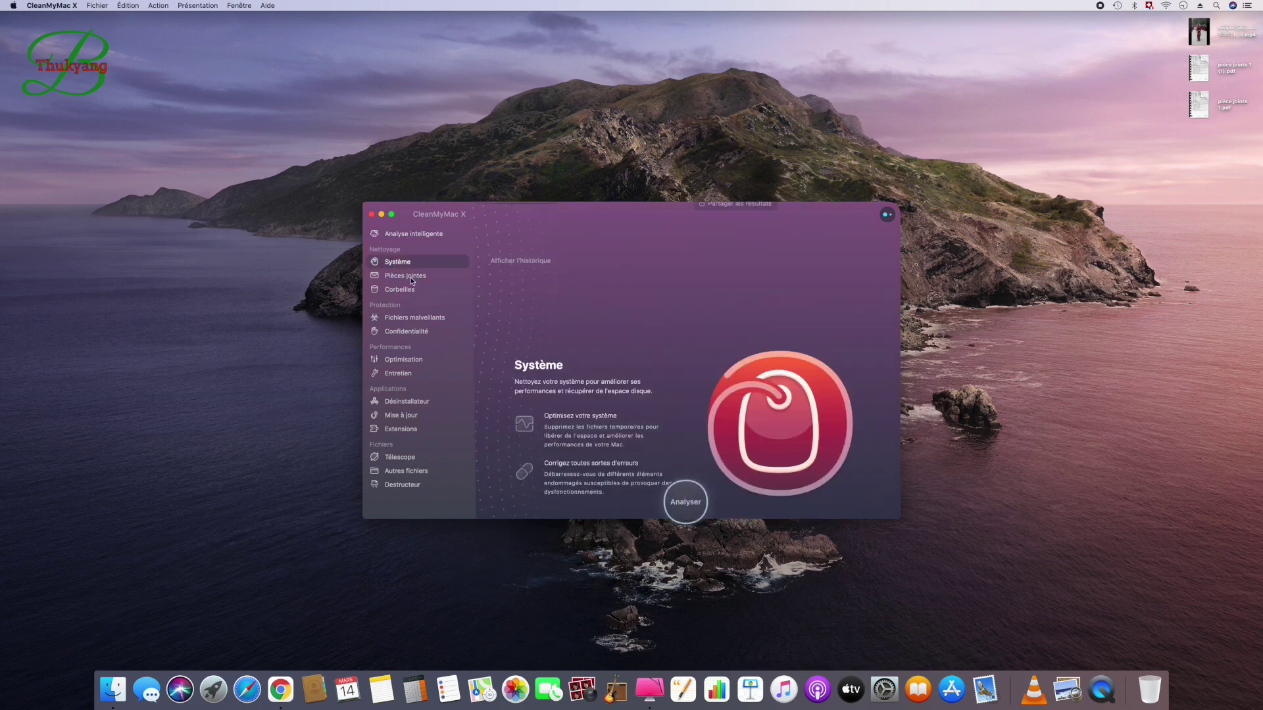
pyautogui.click(426, 277)
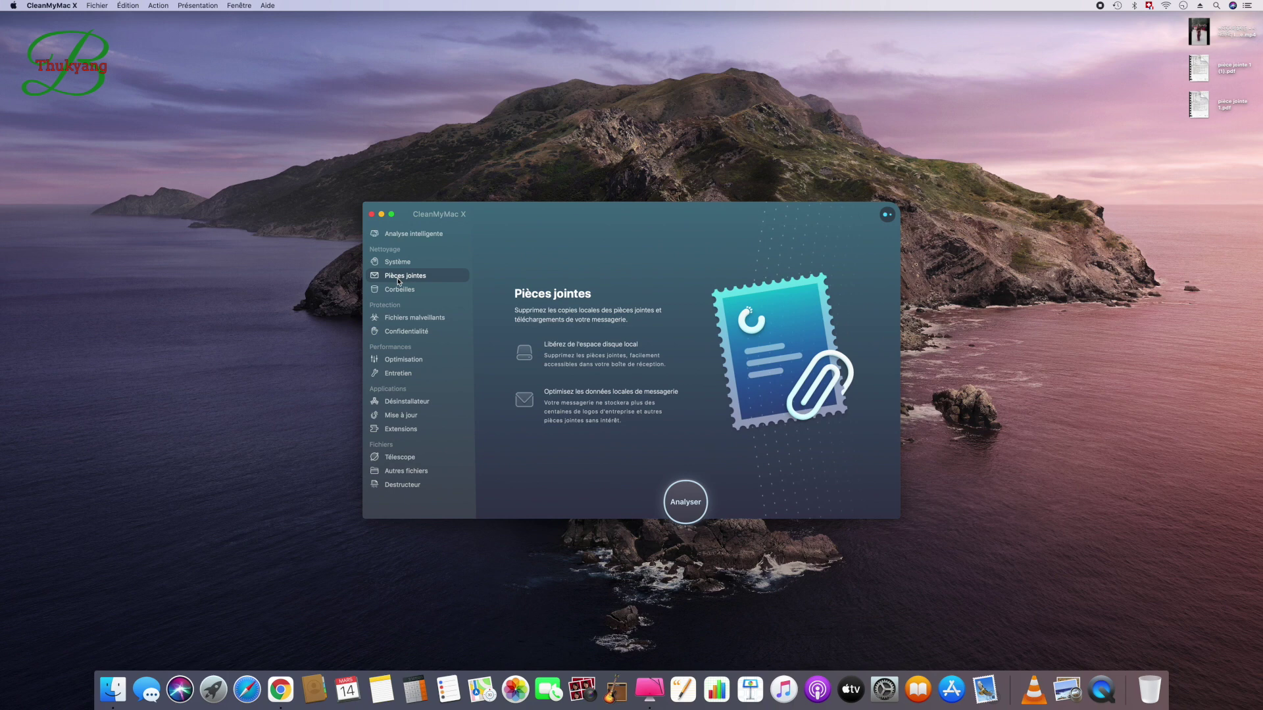
pyautogui.click(399, 291)
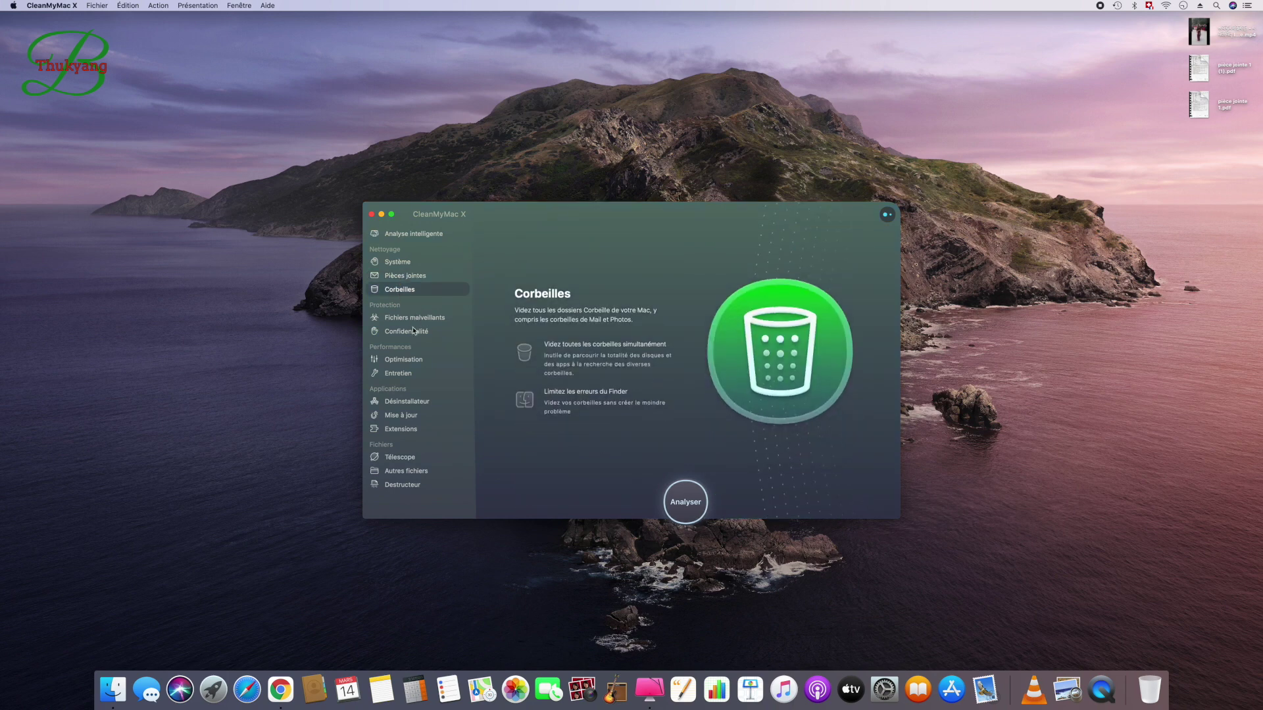
pyautogui.click(390, 321)
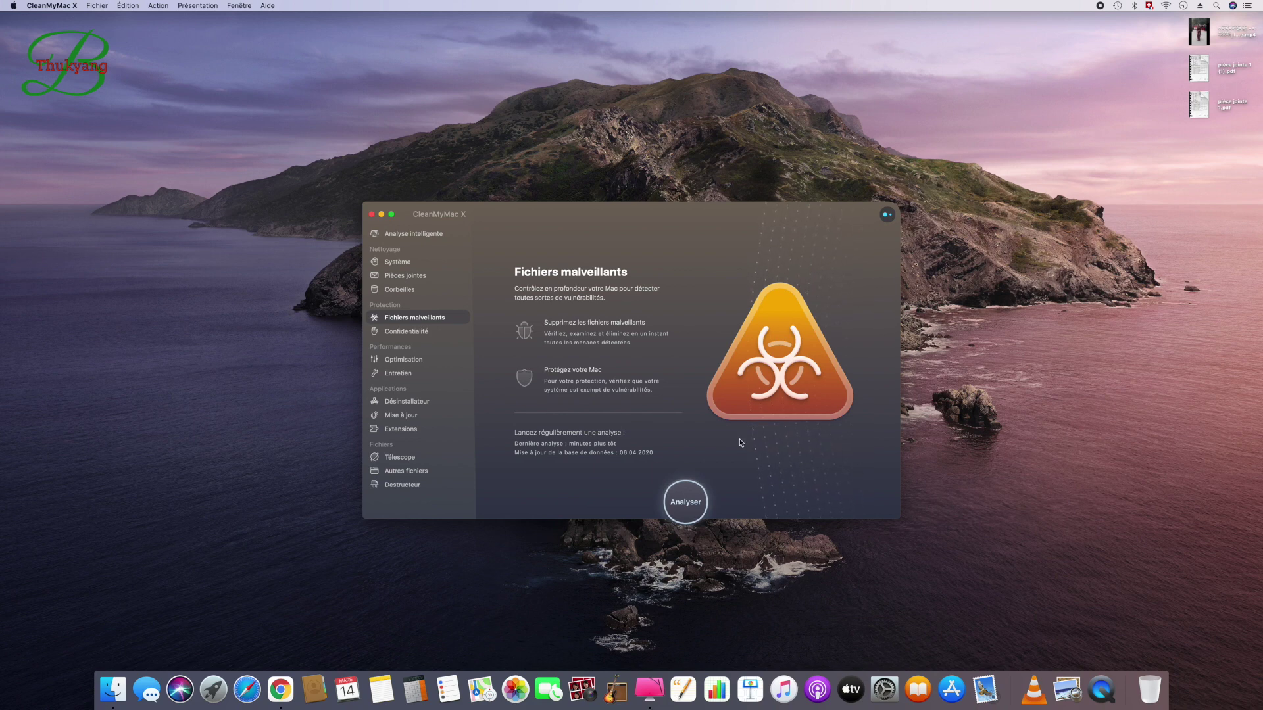
pyautogui.click(685, 503)
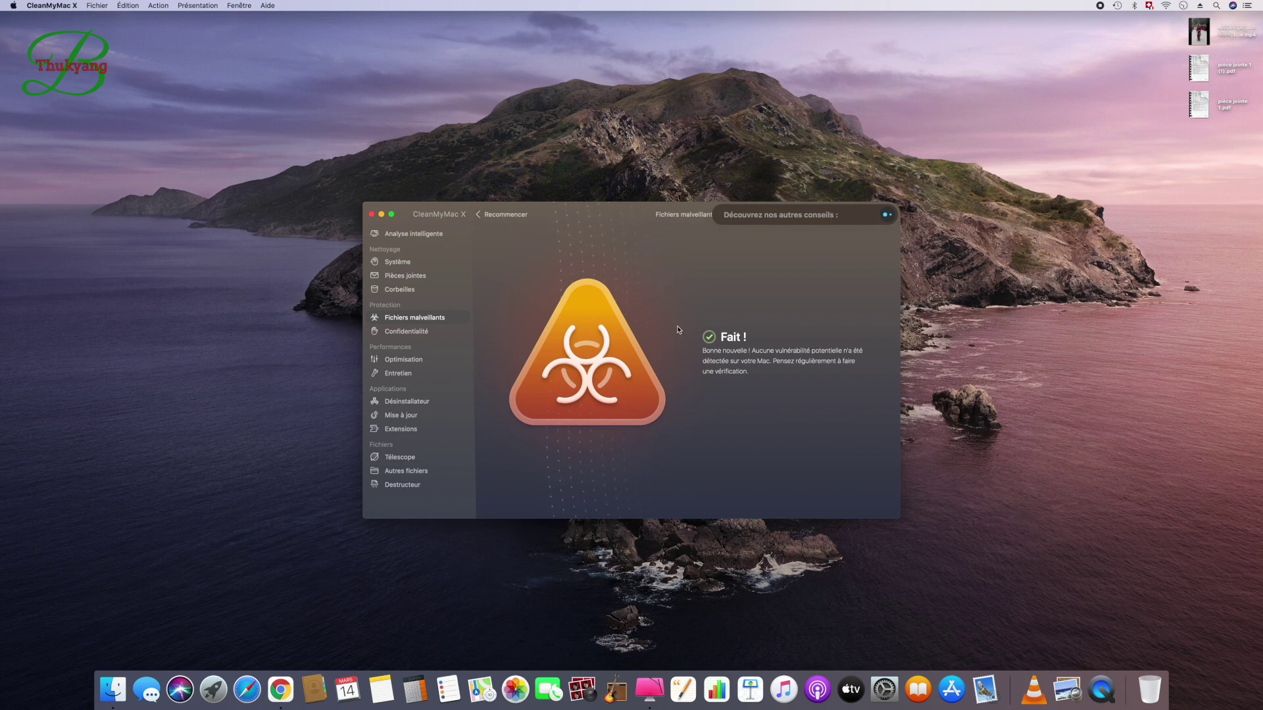
# - View the Mise à jour module and open the list of all applications in Désinstallateur
pyautogui.click(397, 419)
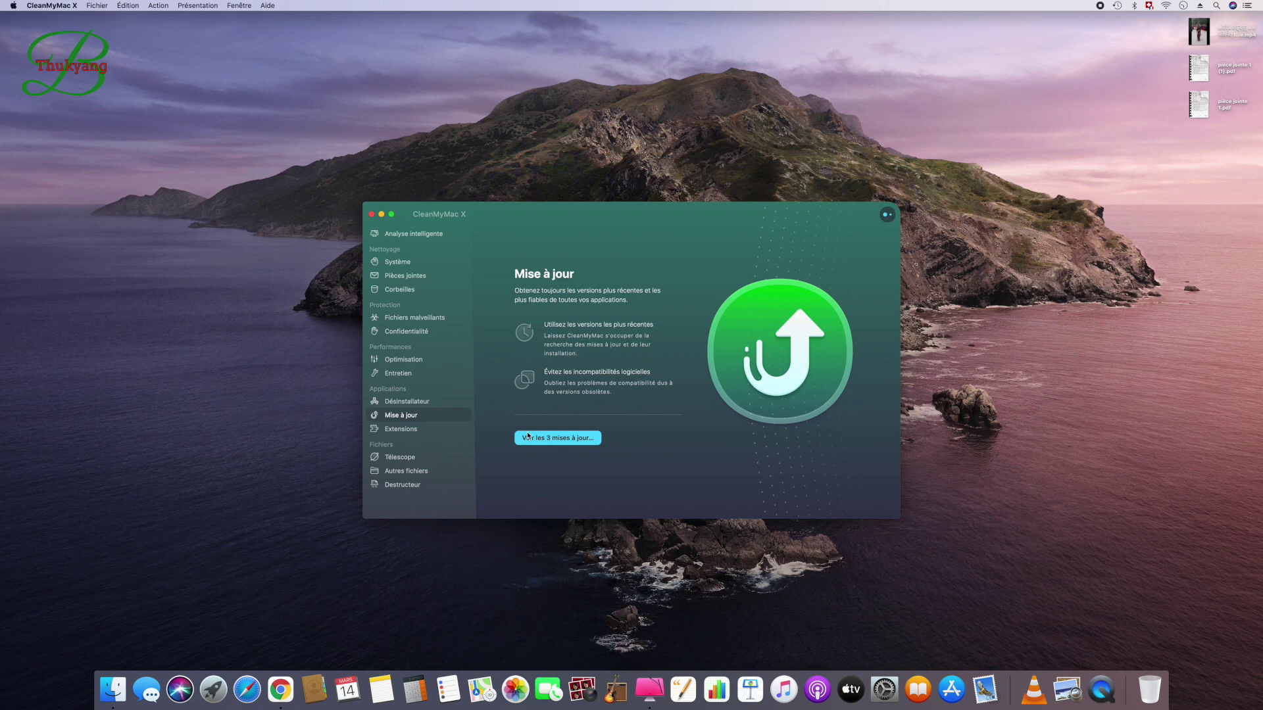
pyautogui.click(406, 402)
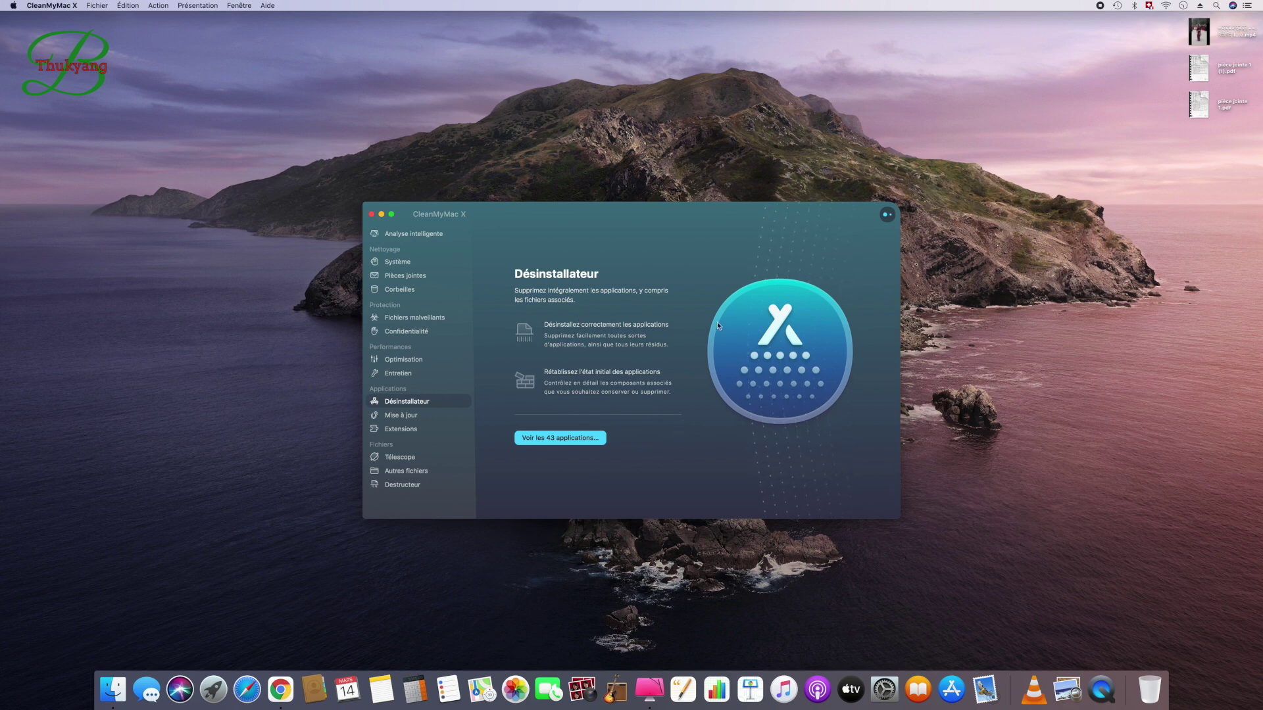
pyautogui.click(552, 441)
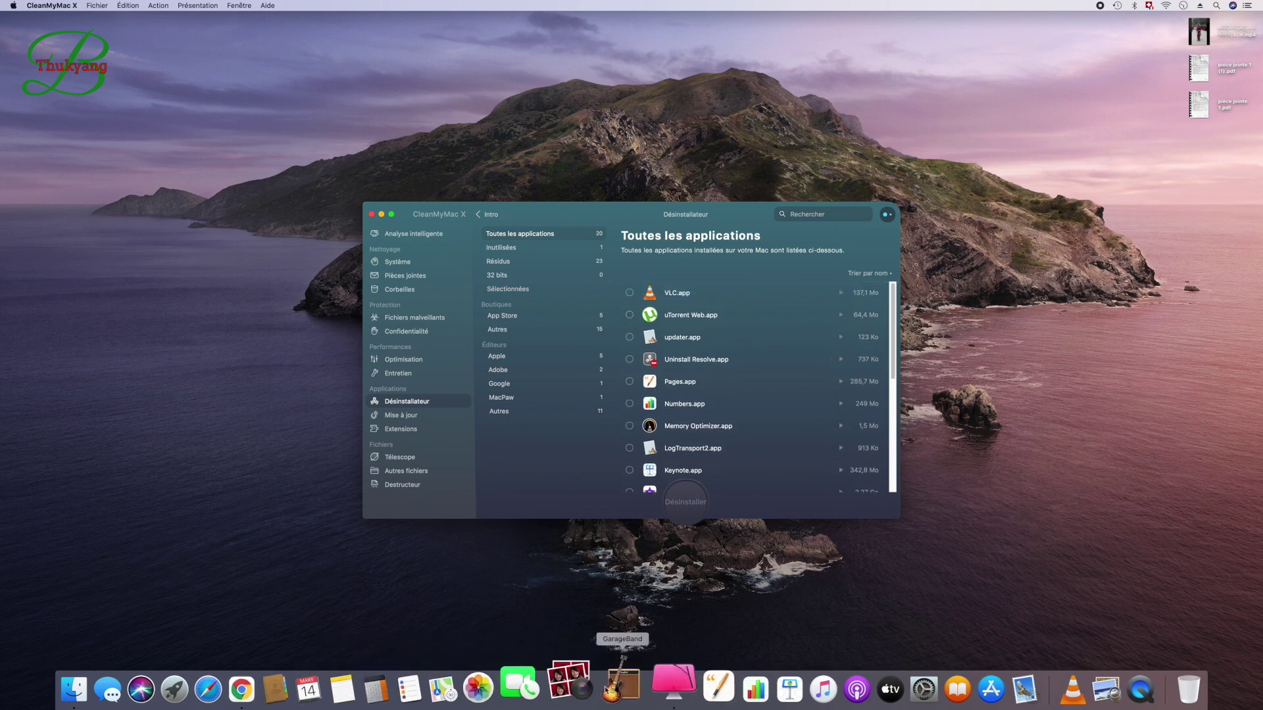
# - Examine the whole list of installed applications and their sizes in Désinstallateur
pyautogui.scroll(-10, 724, 408)
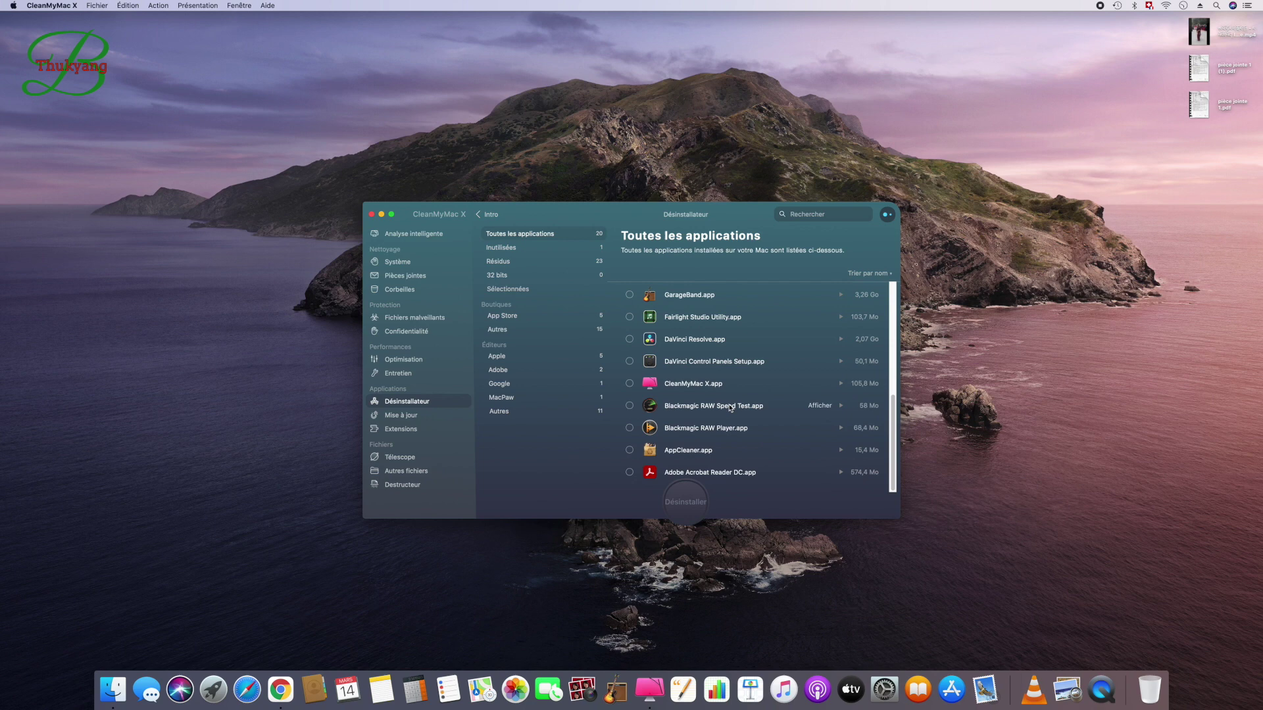
pyautogui.scroll(5, 709, 407)
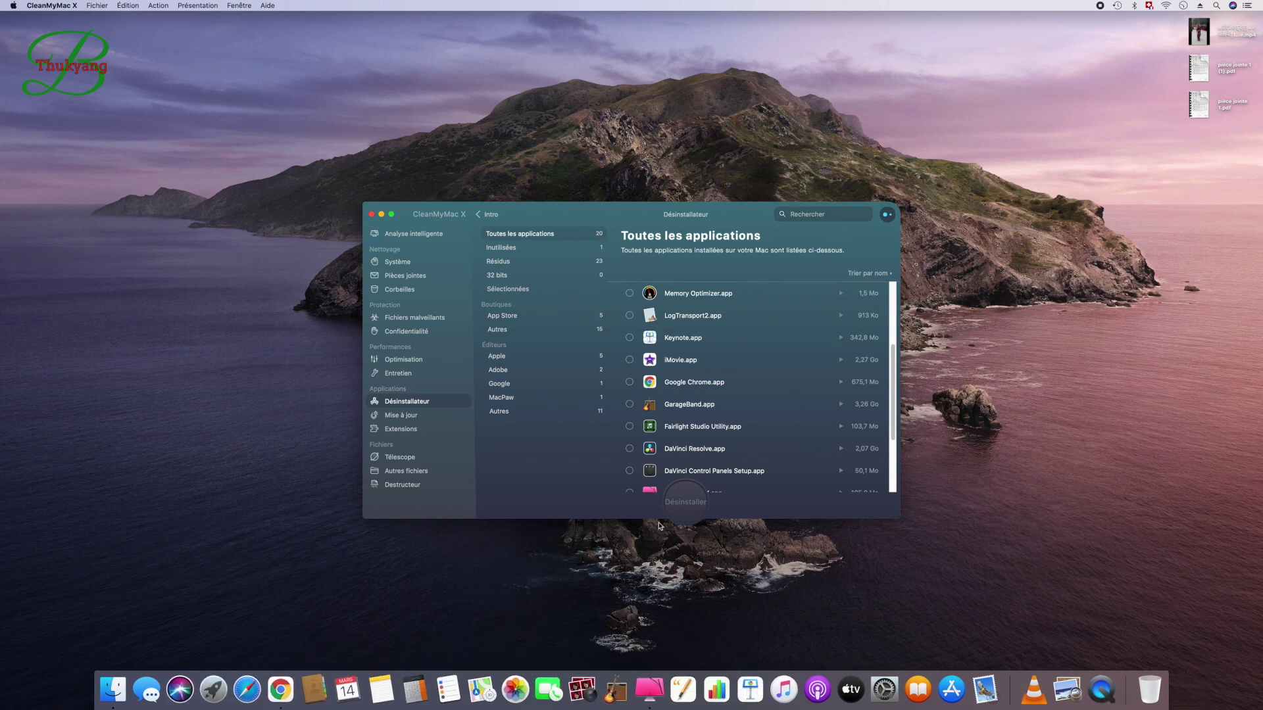
pyautogui.scroll(-1, 758, 413)
pyautogui.scroll(-3, 757, 413)
pyautogui.scroll(-5, 791, 426)
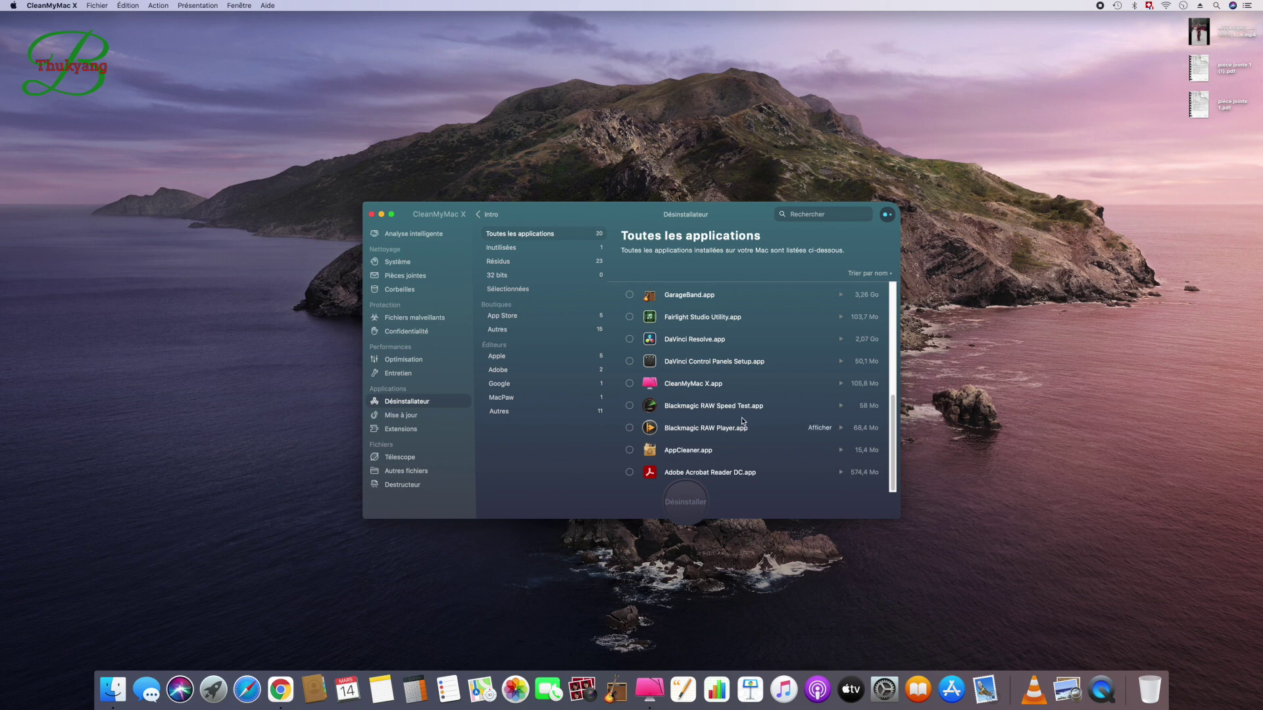
pyautogui.scroll(3, 743, 421)
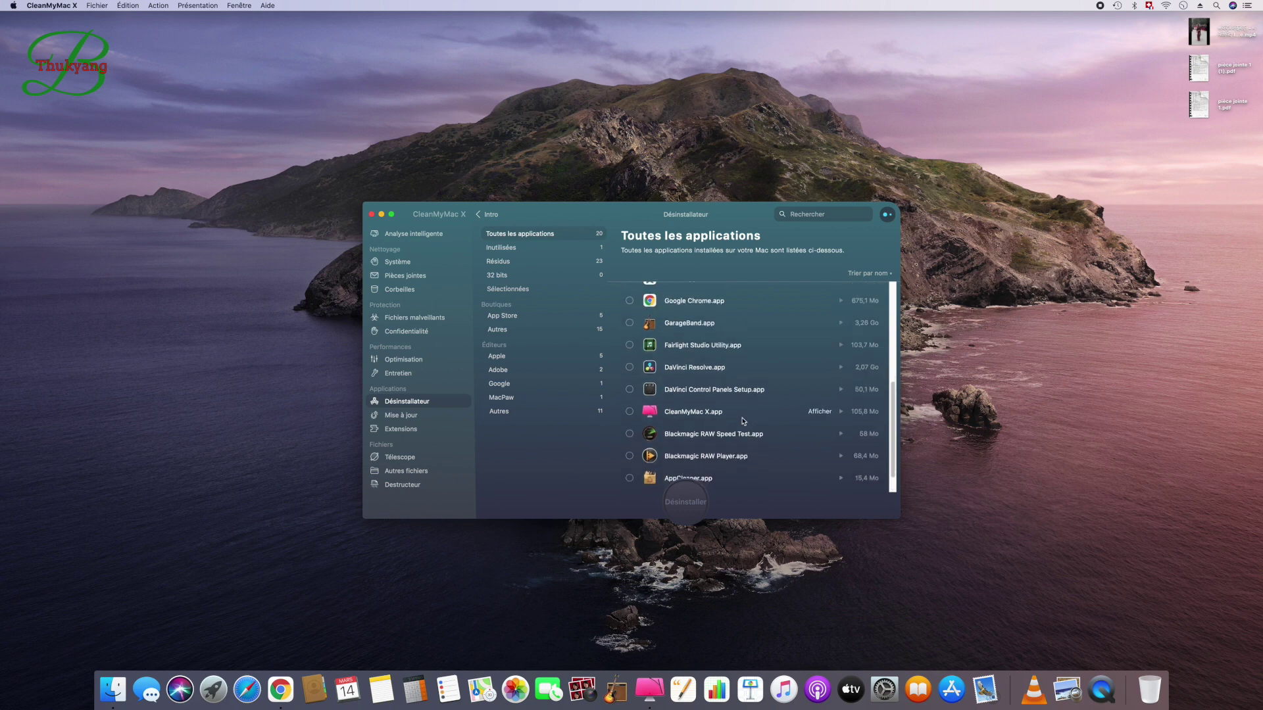
pyautogui.scroll(-2, 743, 440)
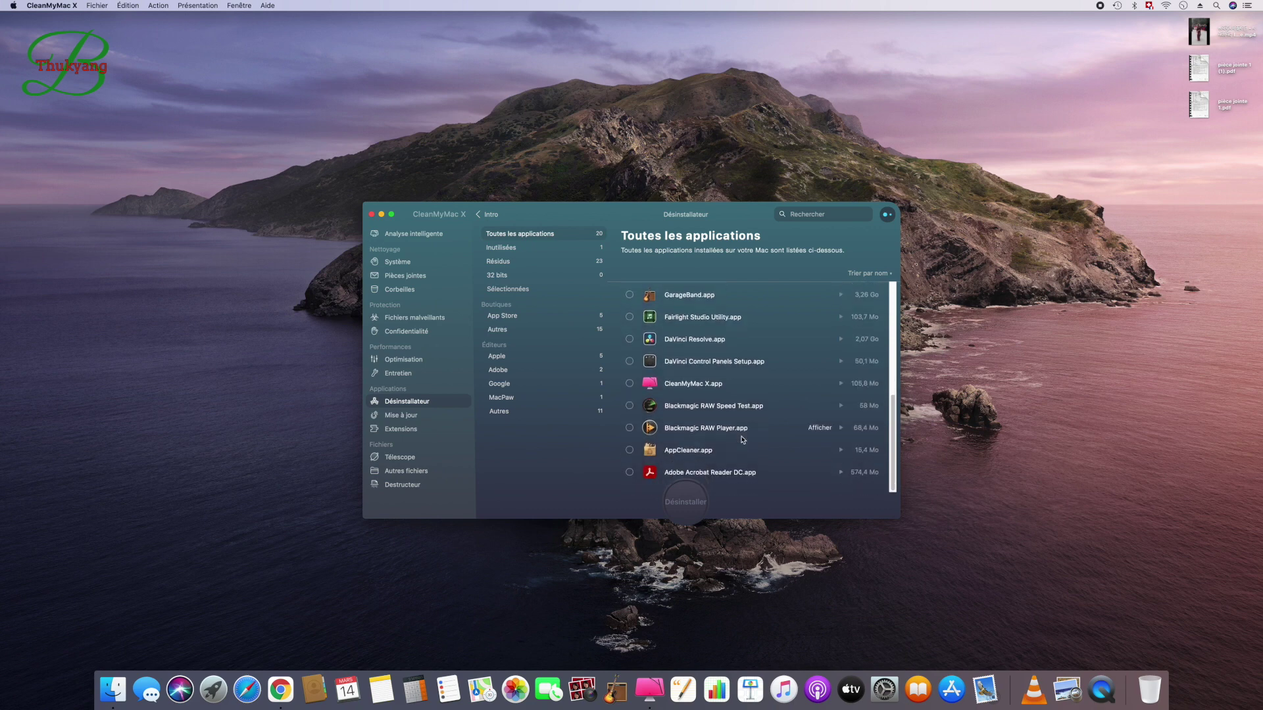
pyautogui.scroll(10, 743, 440)
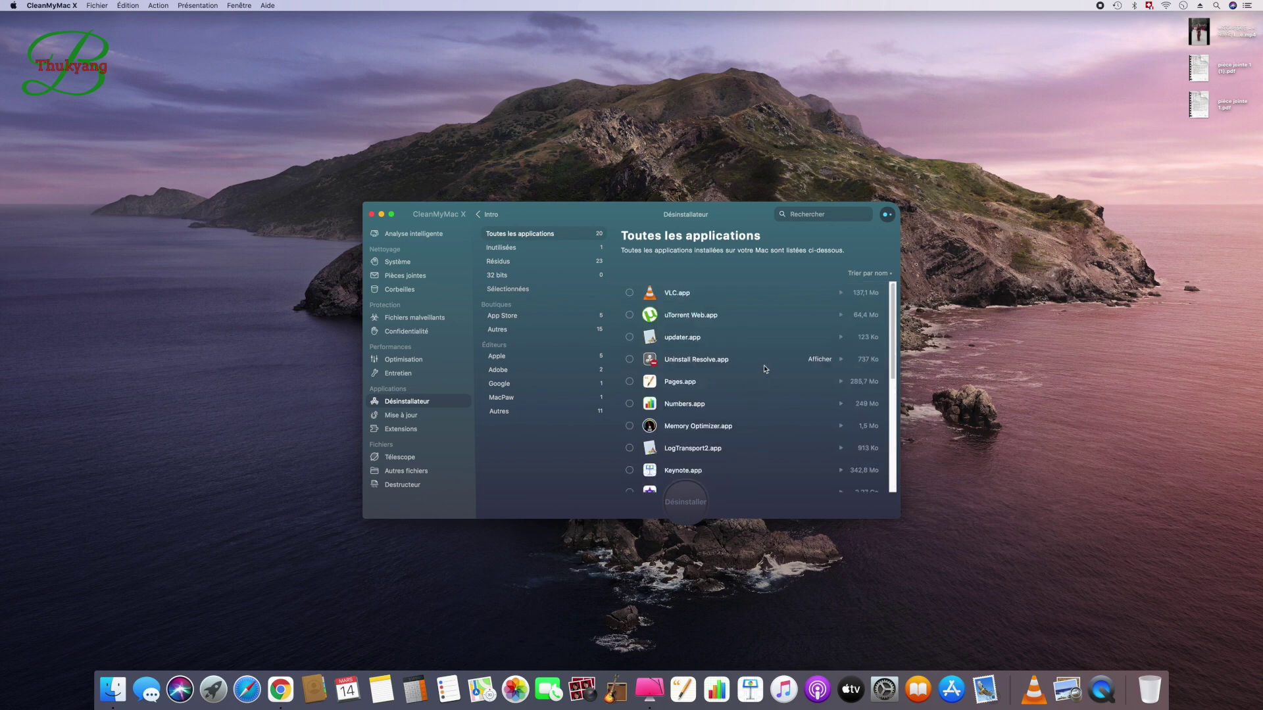
pyautogui.scroll(-2, 744, 350)
pyautogui.scroll(-4, 744, 349)
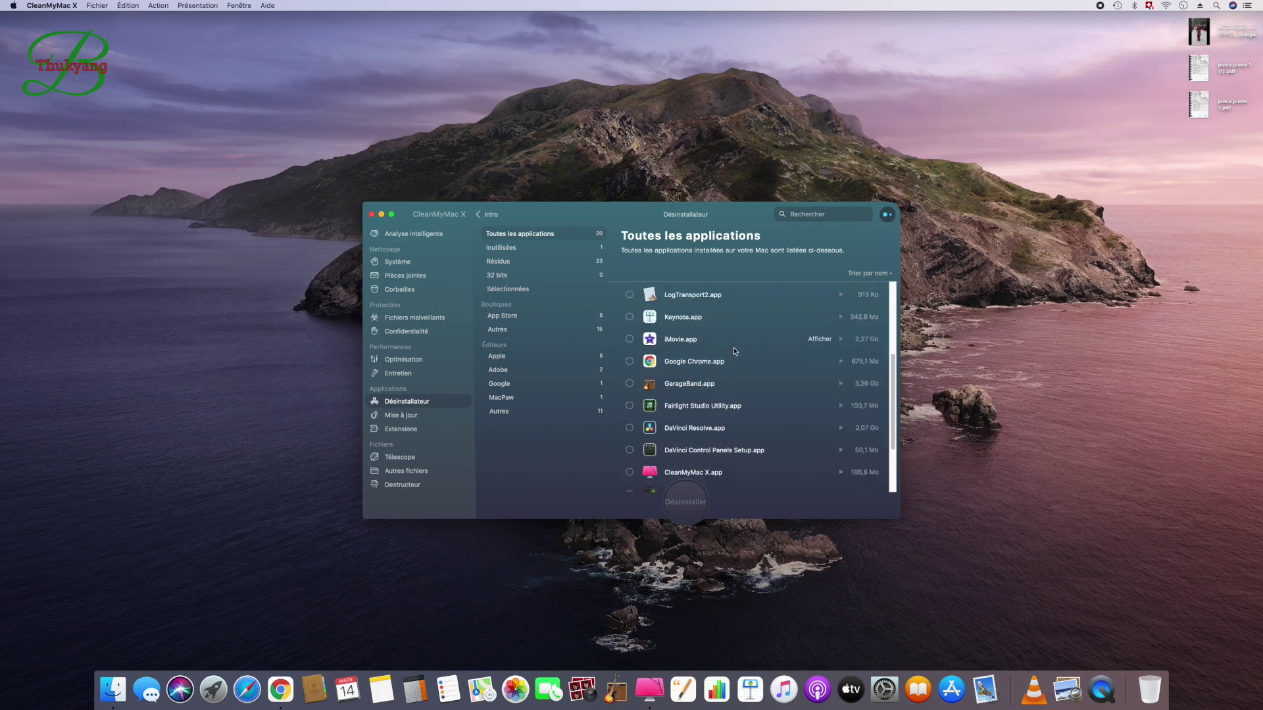
pyautogui.scroll(-2, 731, 354)
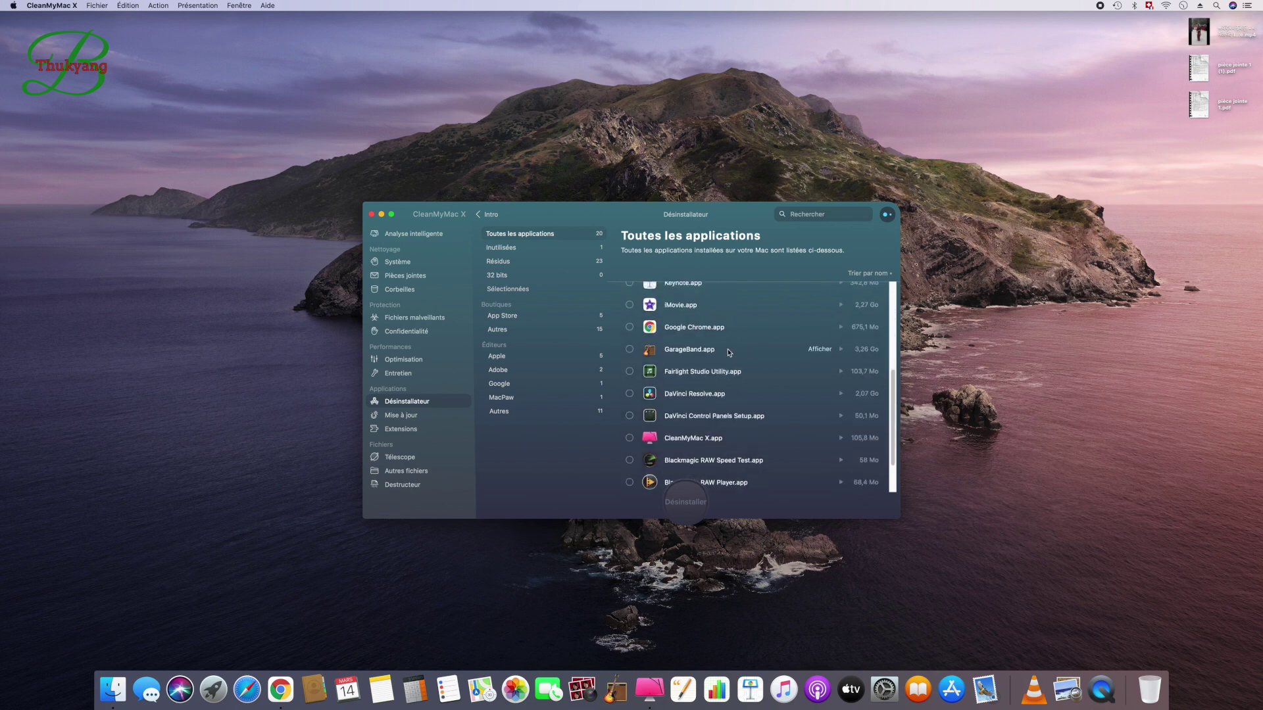
pyautogui.scroll(-3, 756, 378)
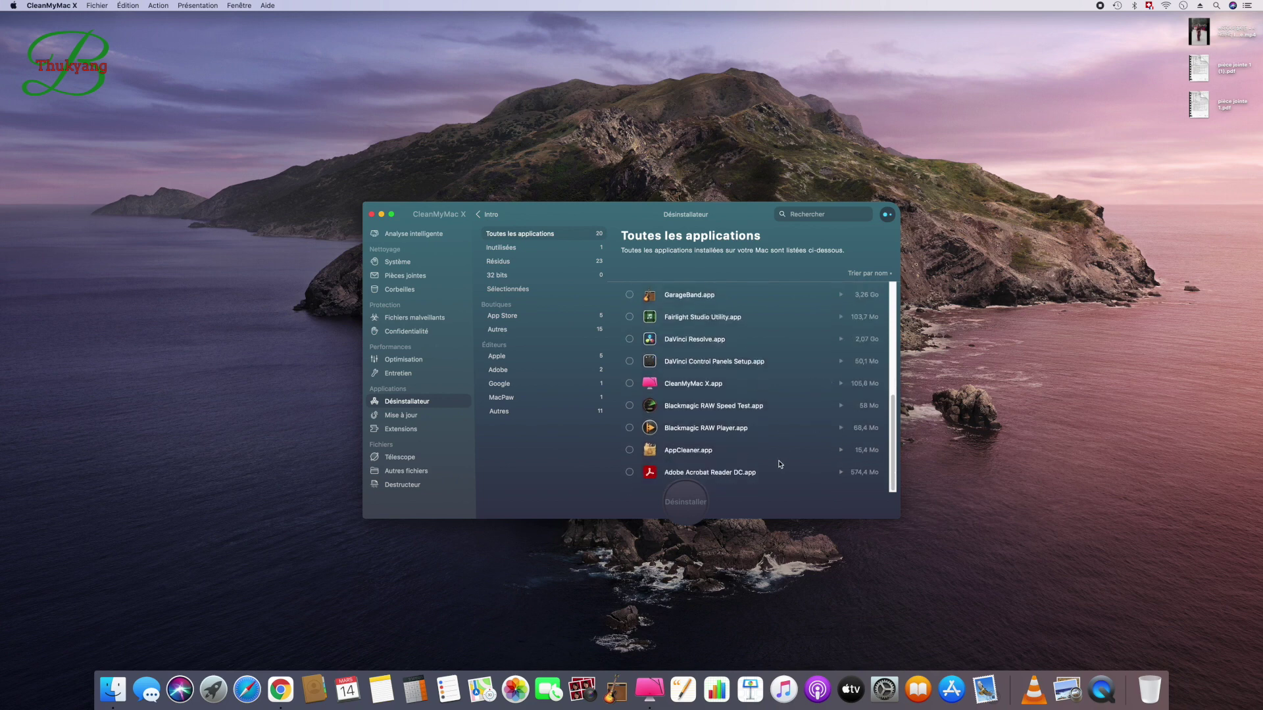
# - Select AppCleaner.app for uninstalling and show its associated files
pyautogui.click(629, 450)
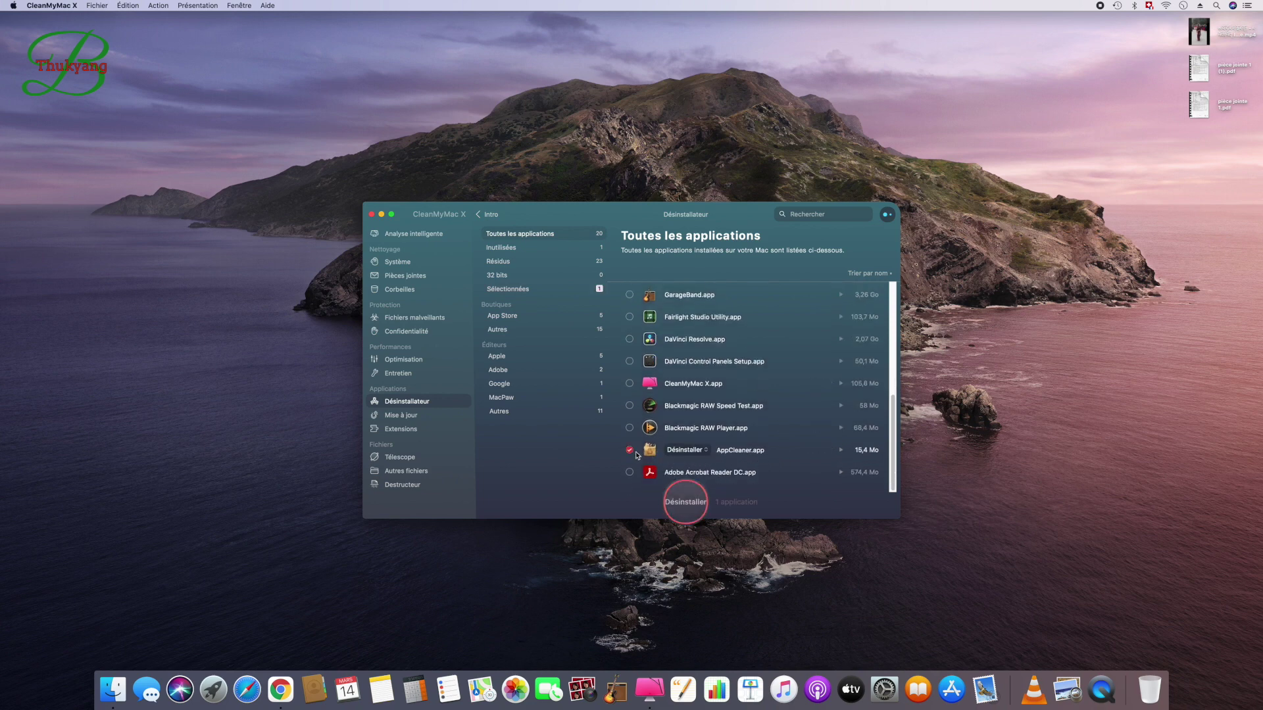
pyautogui.click(834, 451)
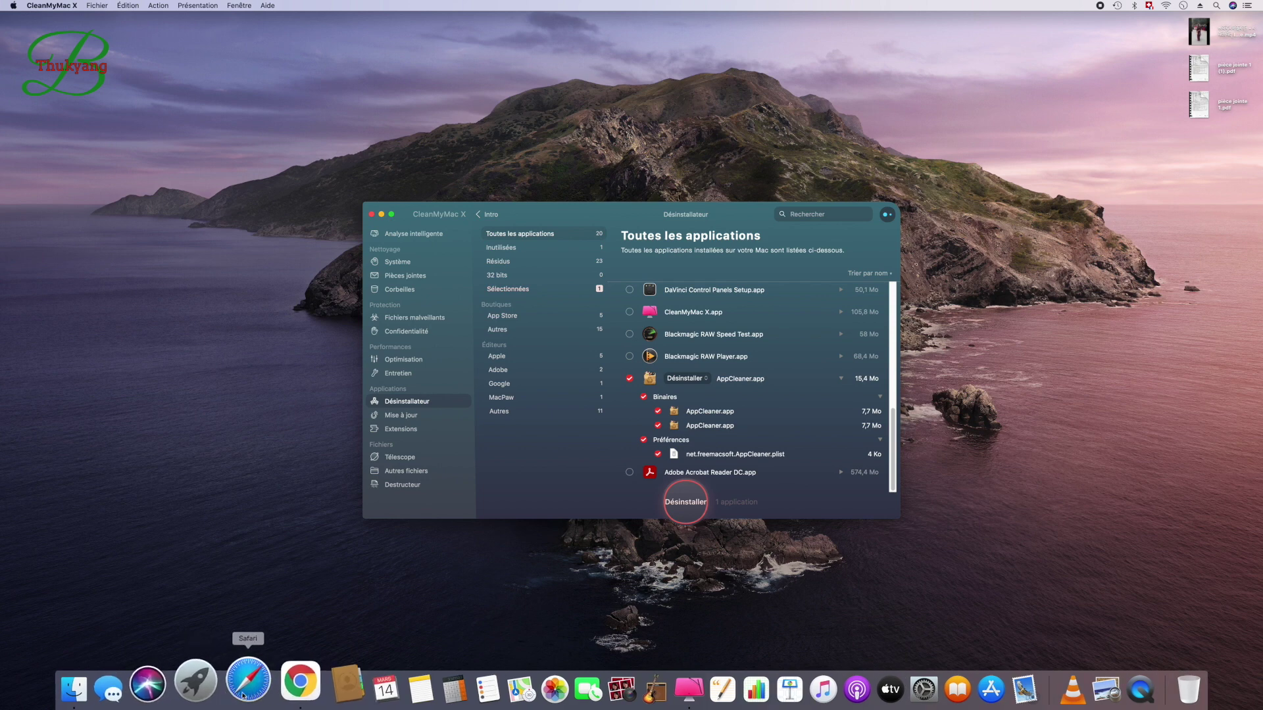
# - Move VLC.app from the Applications folder in Finder to the Trash, and check the Trash contents
pyautogui.click(114, 688)
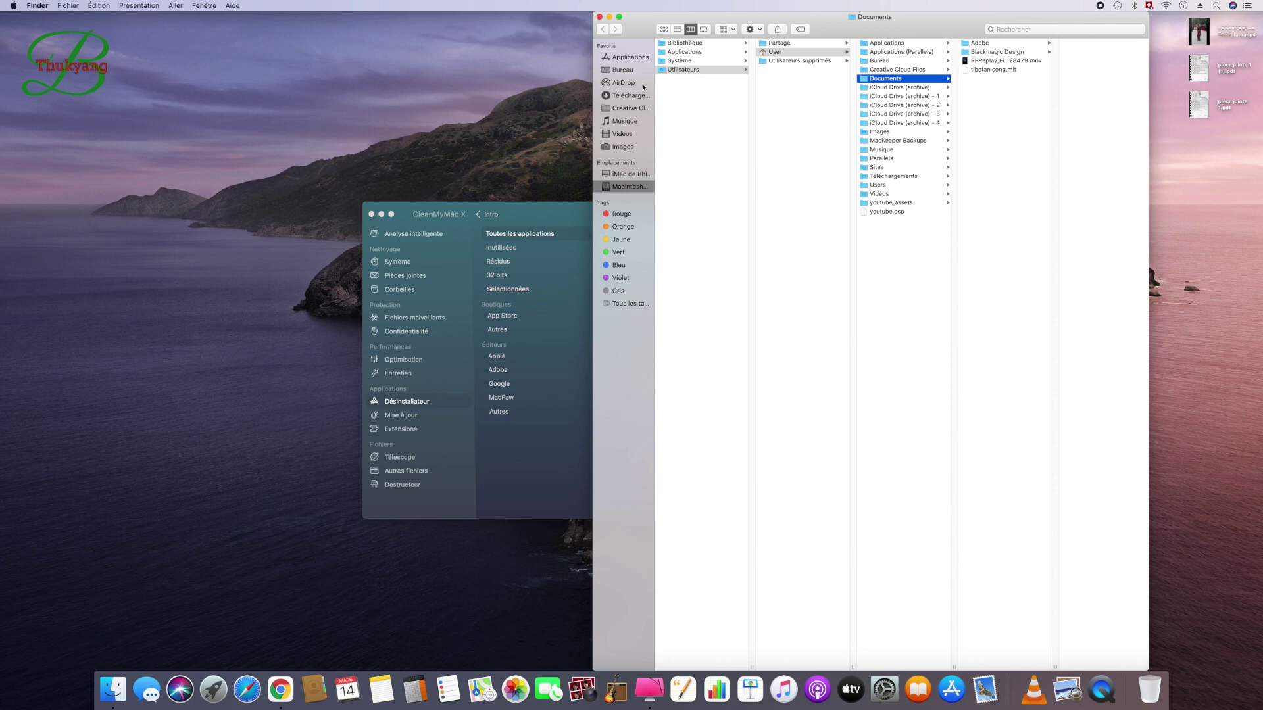
pyautogui.click(624, 58)
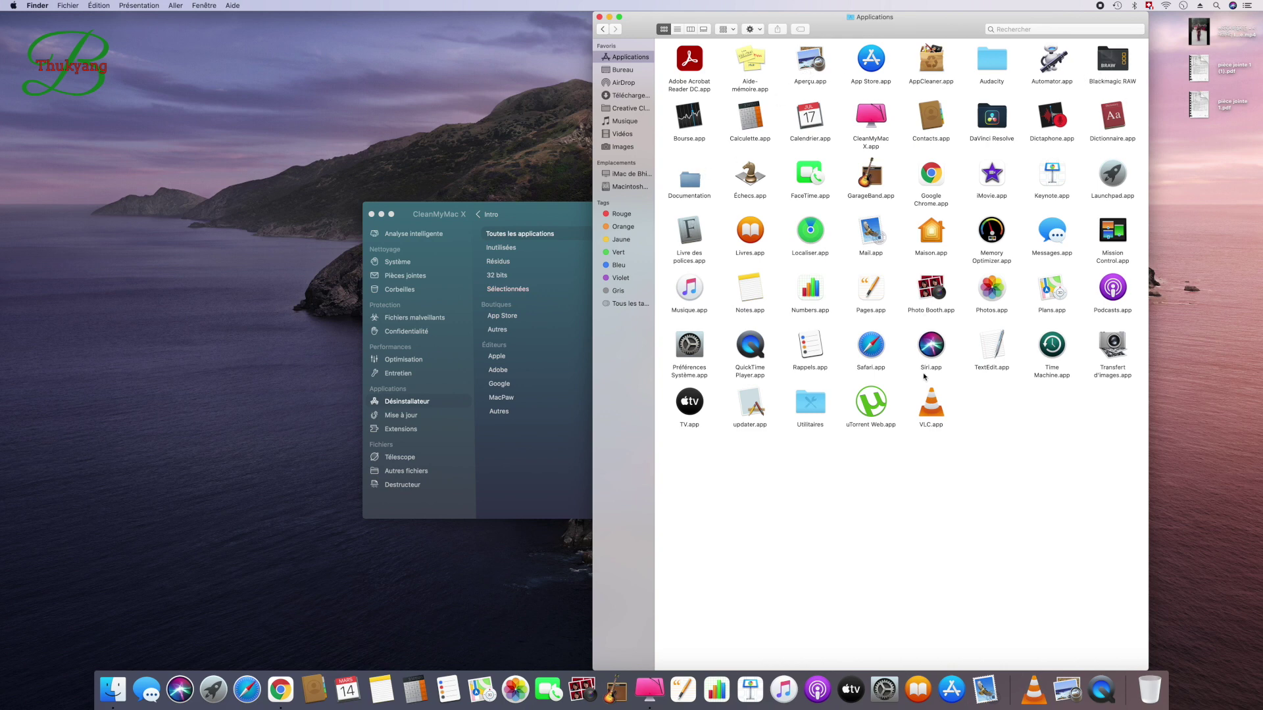
pyautogui.moveTo(929, 421); pyautogui.dragTo(1146, 692)
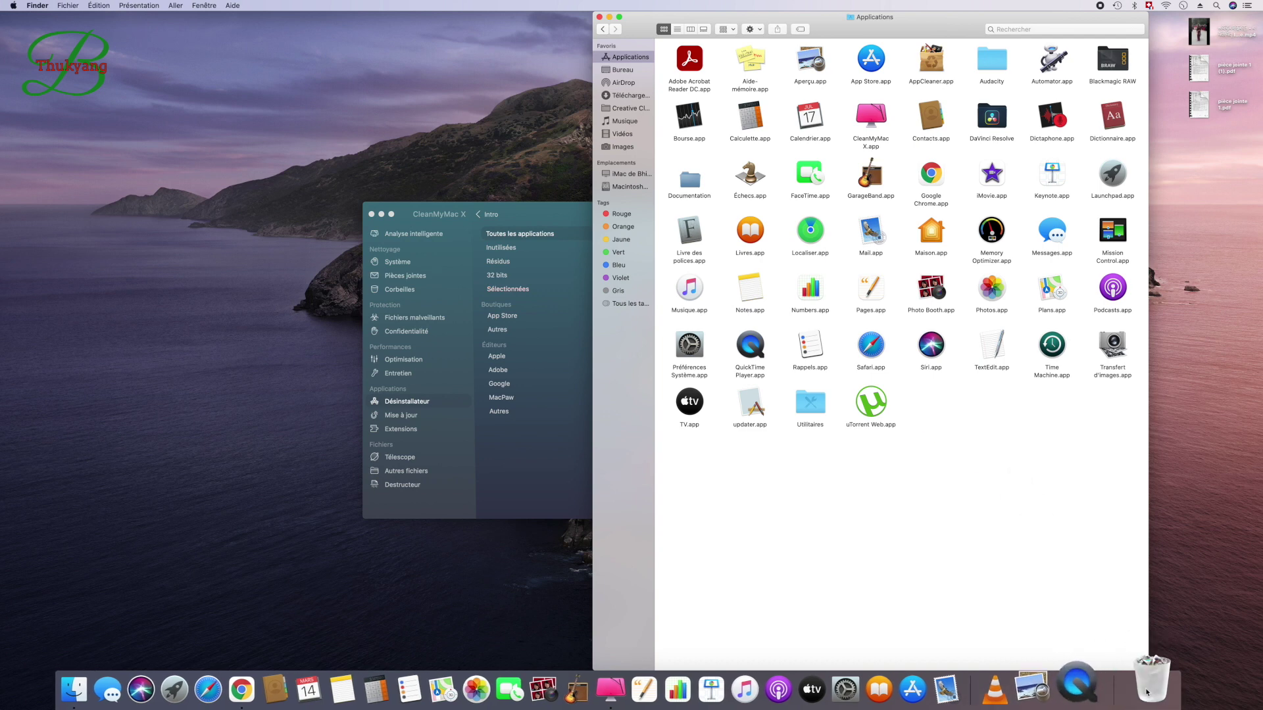
pyautogui.click(1150, 687)
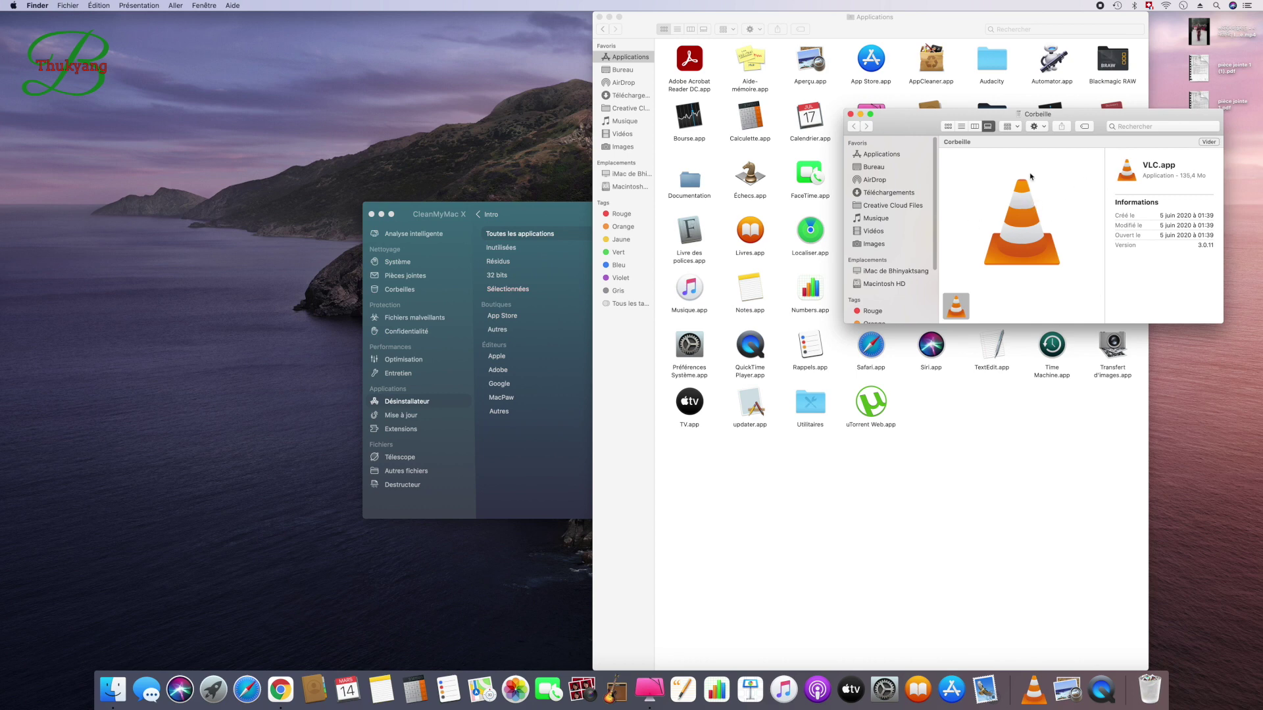
pyautogui.click(851, 114)
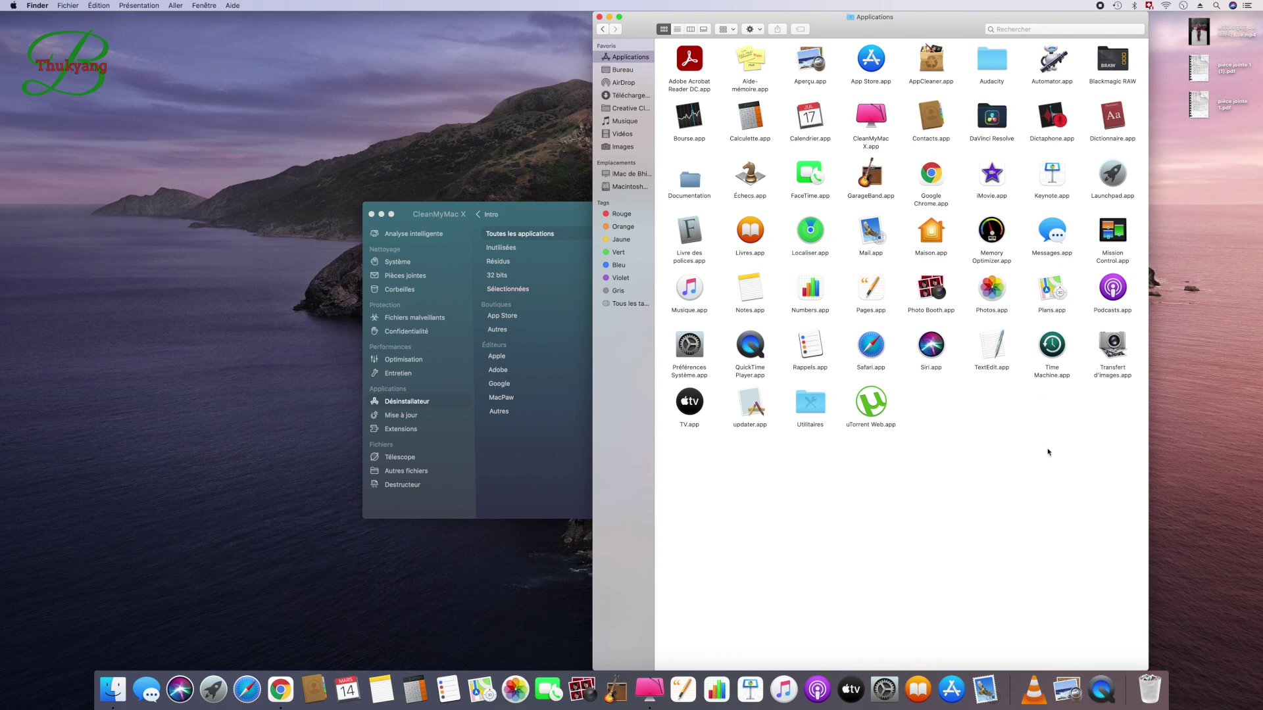
# - Return to CleanMyMac X, deselect AppCleaner.app, inspect the files associated with VLC.app, and leave VLC.app deselected
pyautogui.click(465, 401)
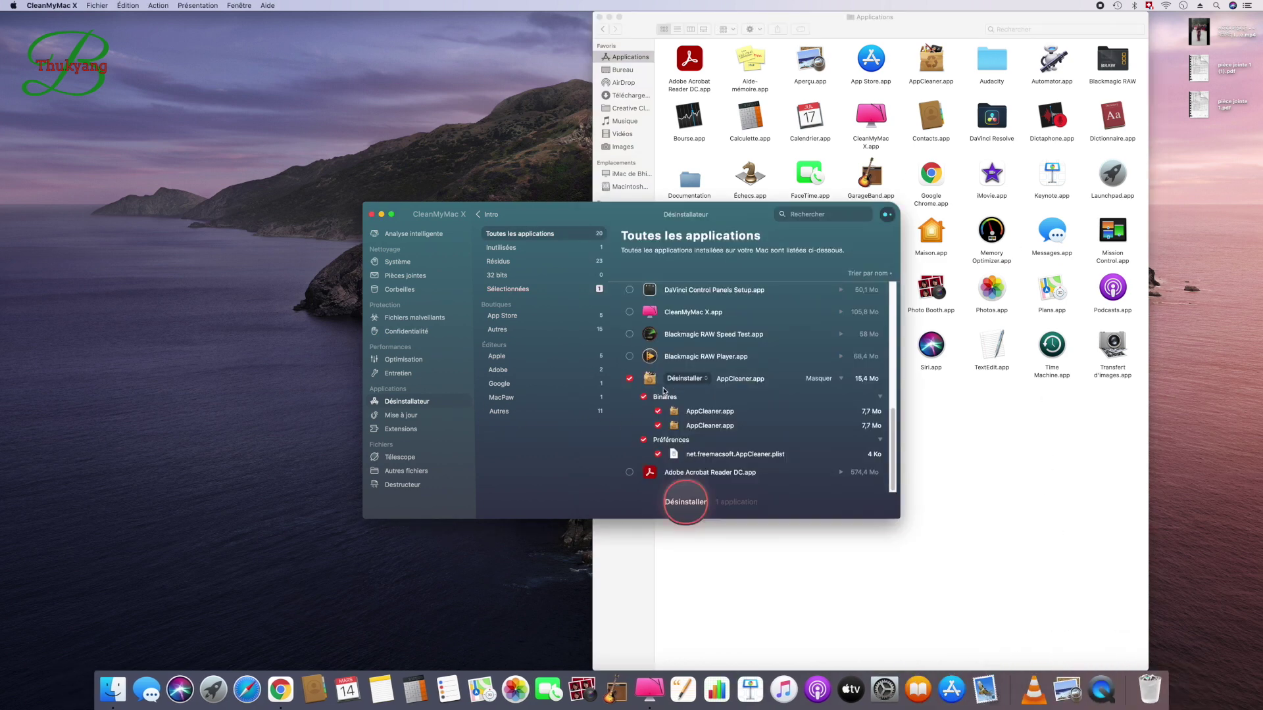
pyautogui.click(629, 379)
pyautogui.scroll(10, 692, 403)
pyautogui.click(629, 293)
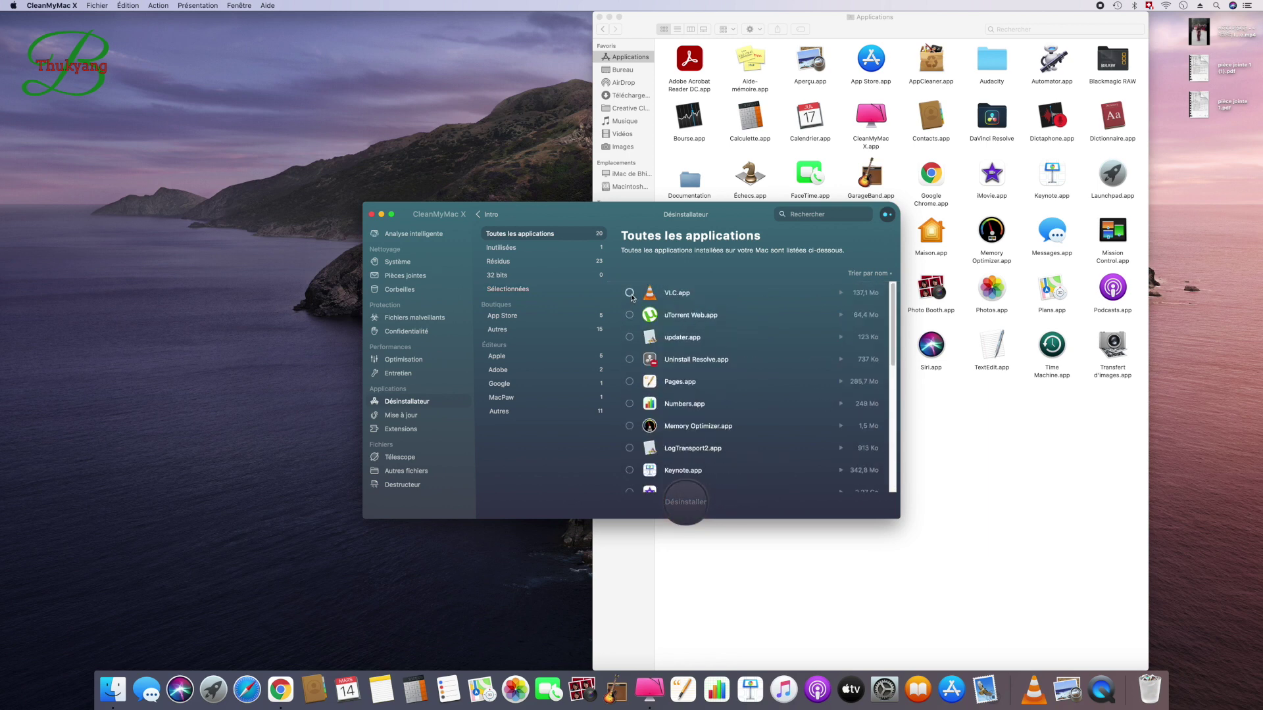
pyautogui.click(820, 292)
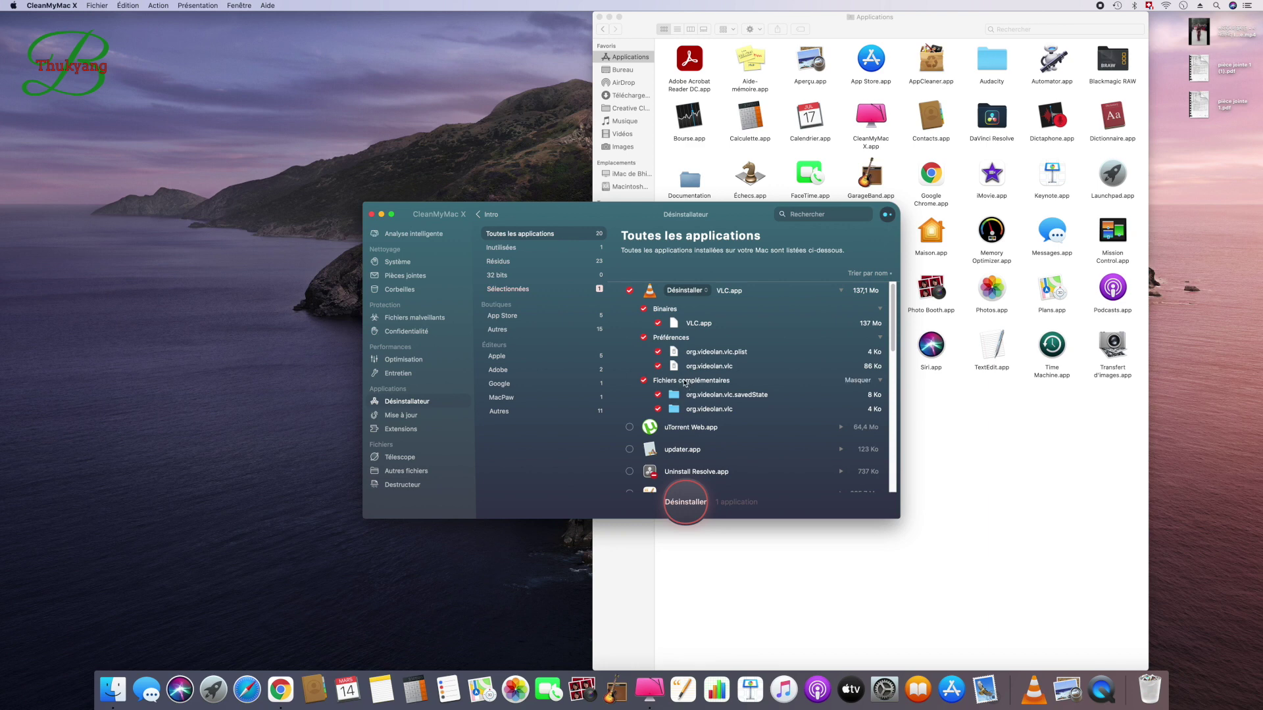
pyautogui.click(630, 292)
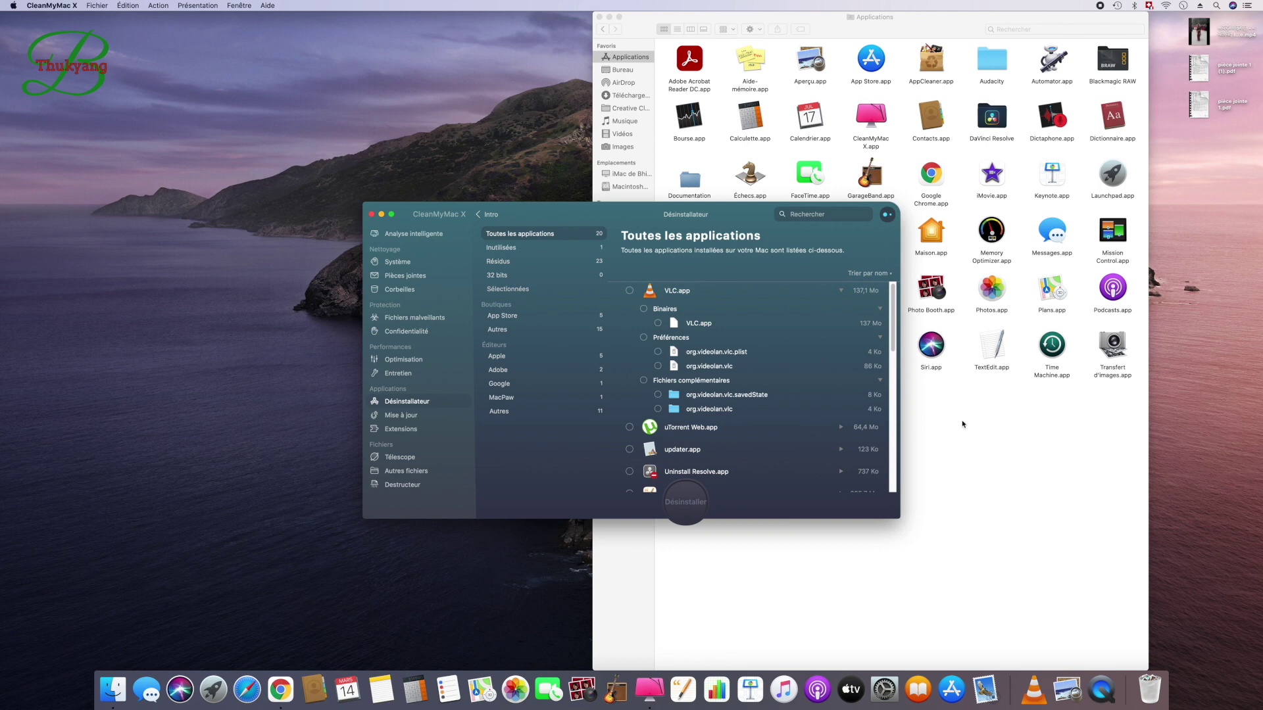
# - Close the Finder Applications window and look over the Désinstallateur application list again
pyautogui.click(1009, 439)
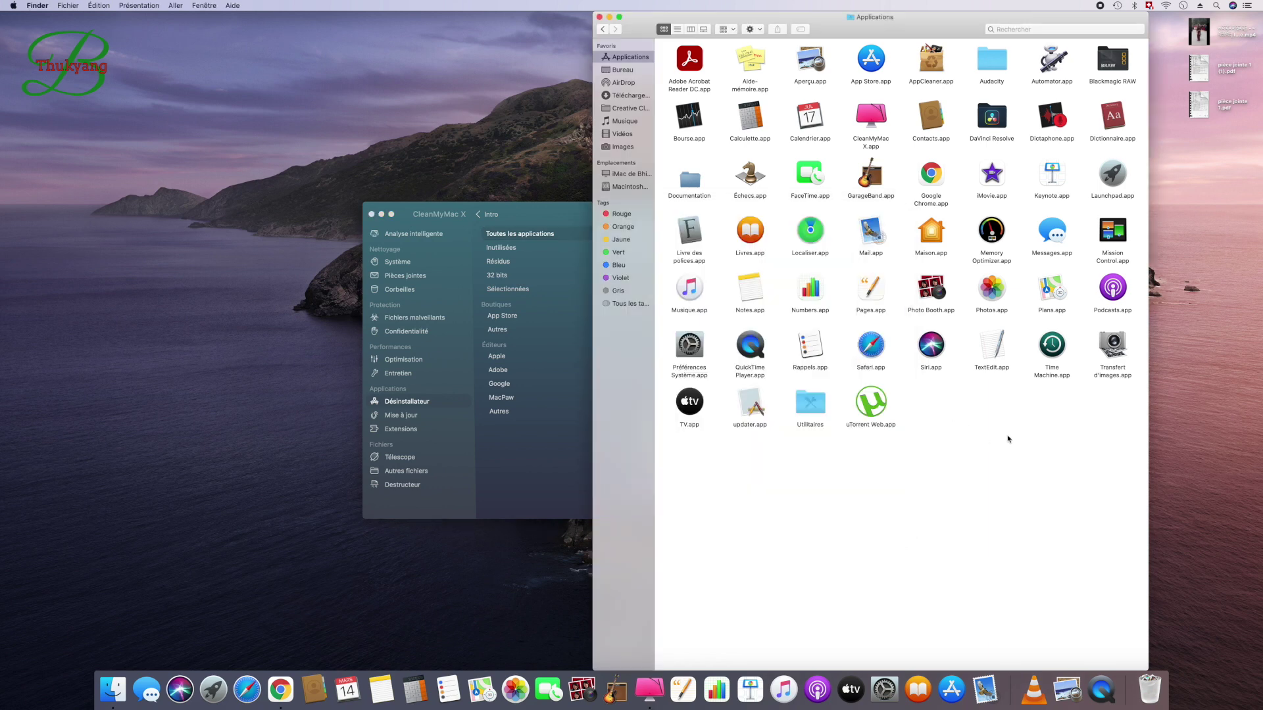
pyautogui.click(600, 19)
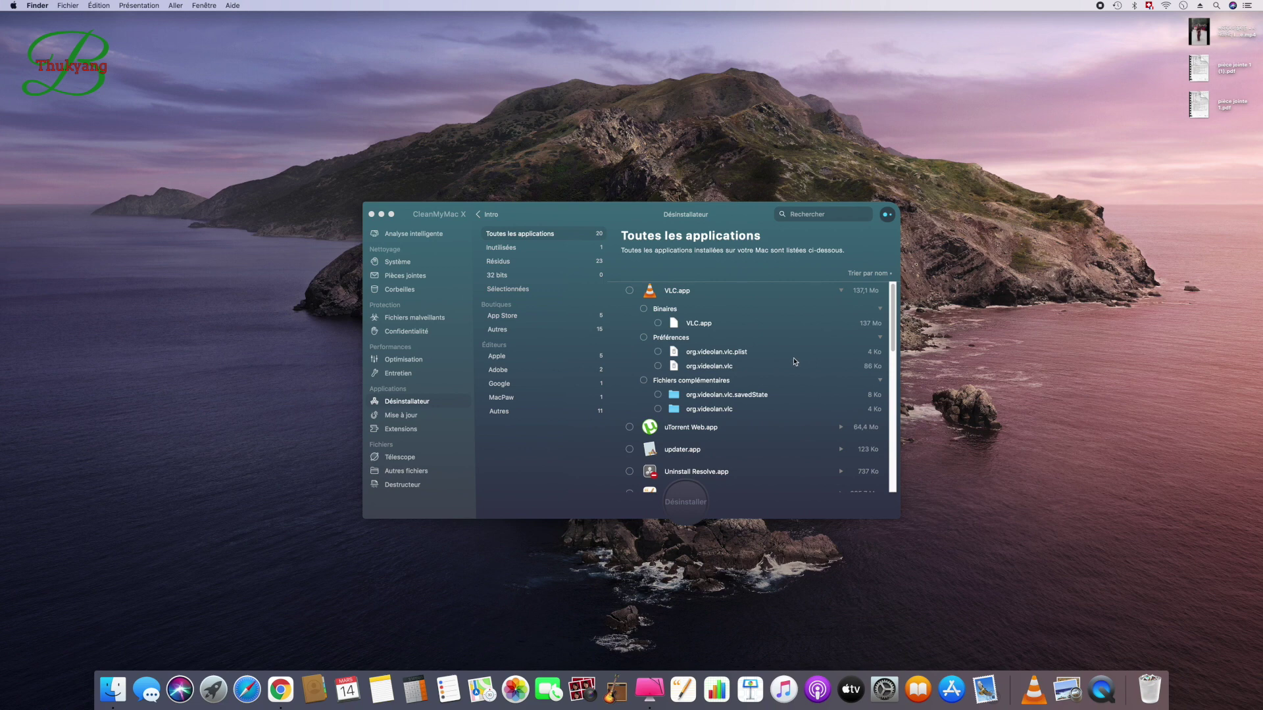
pyautogui.scroll(-2, 796, 362)
pyautogui.scroll(-10, 796, 362)
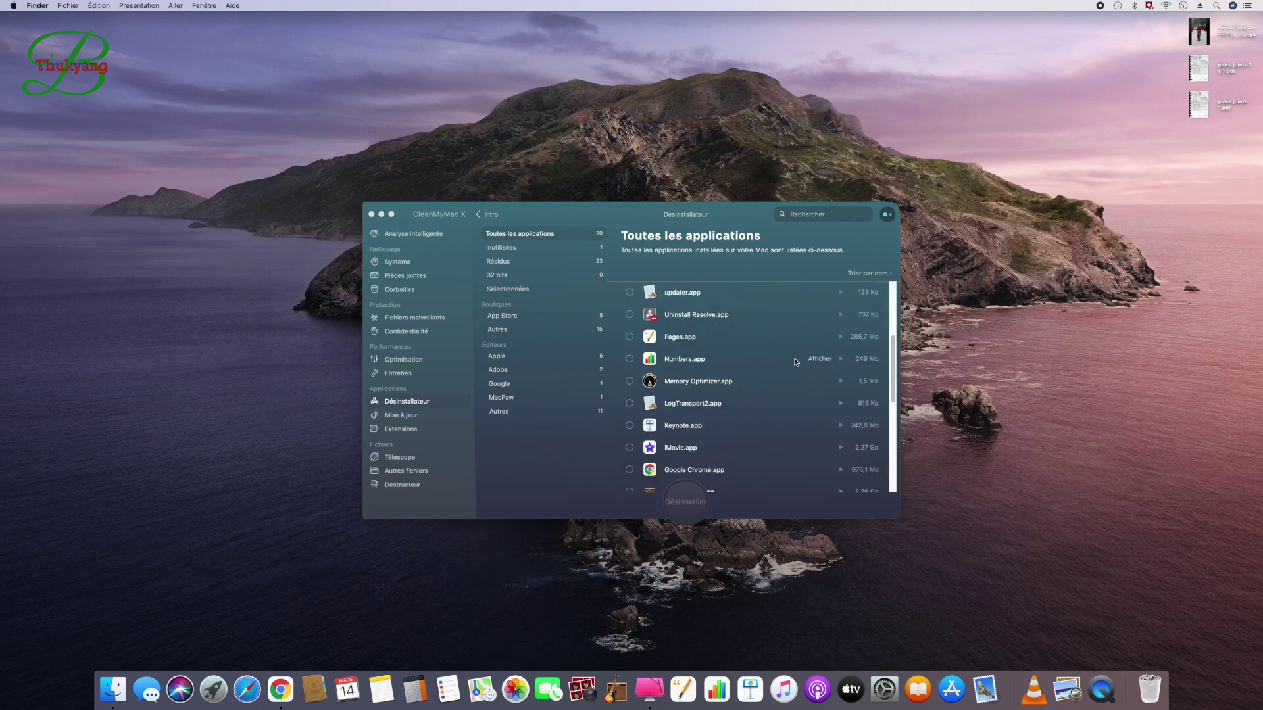
pyautogui.scroll(10, 795, 362)
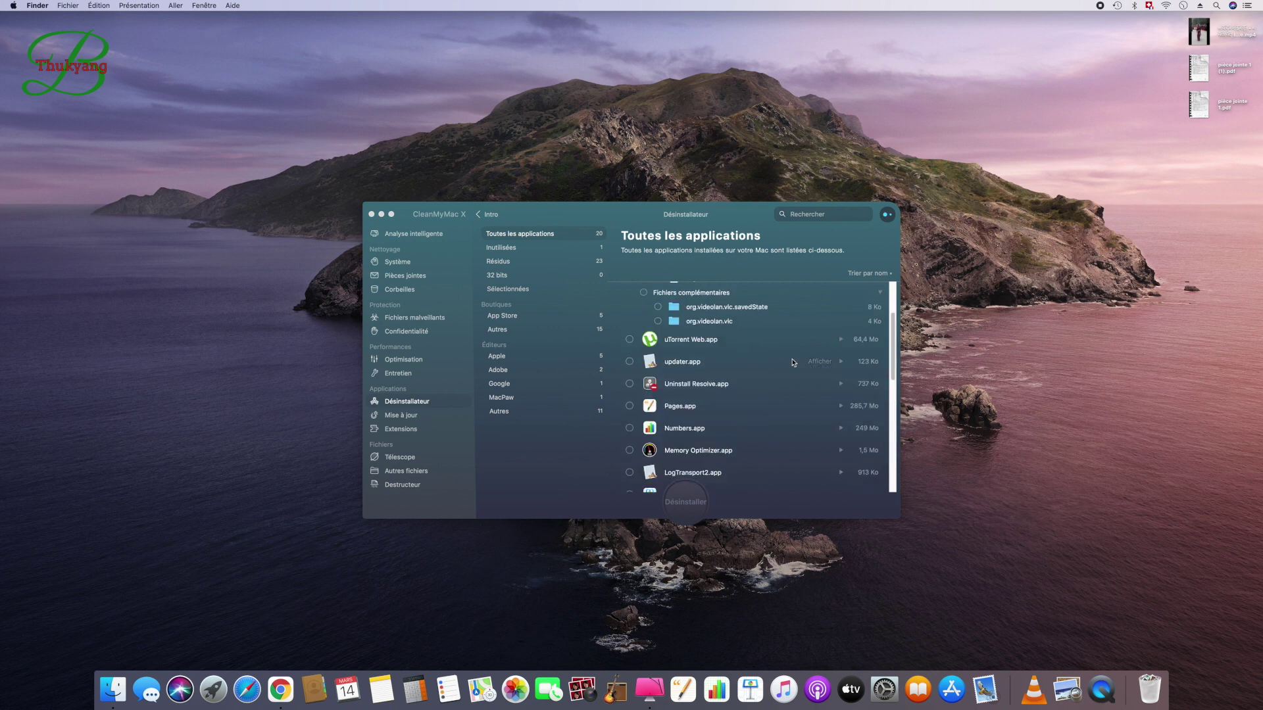